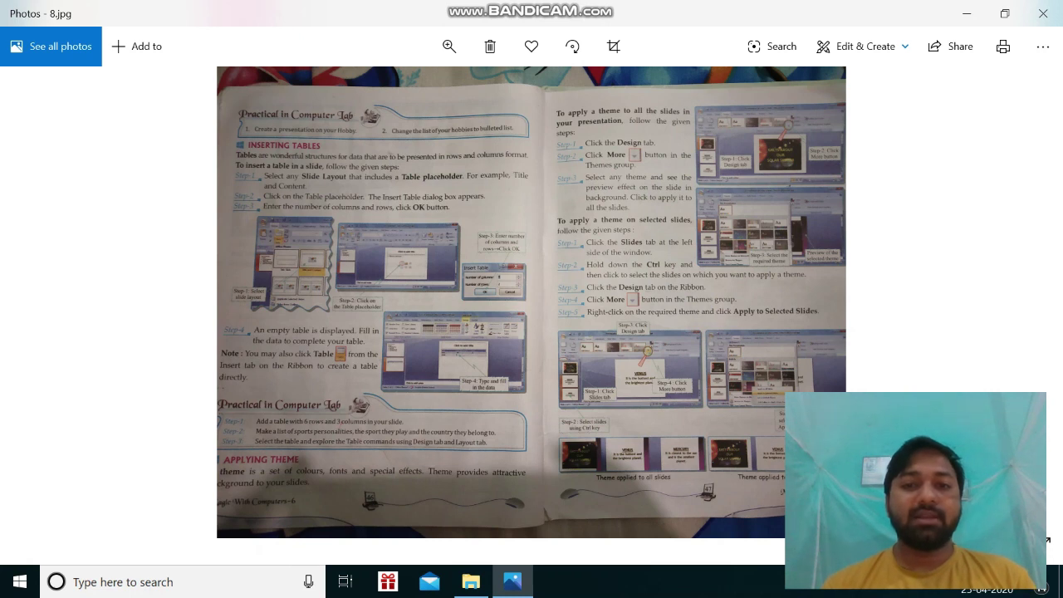
Browse forward through the textbook page photos, then go back to 8.jpg.
{"action": "key", "text": "Right"}
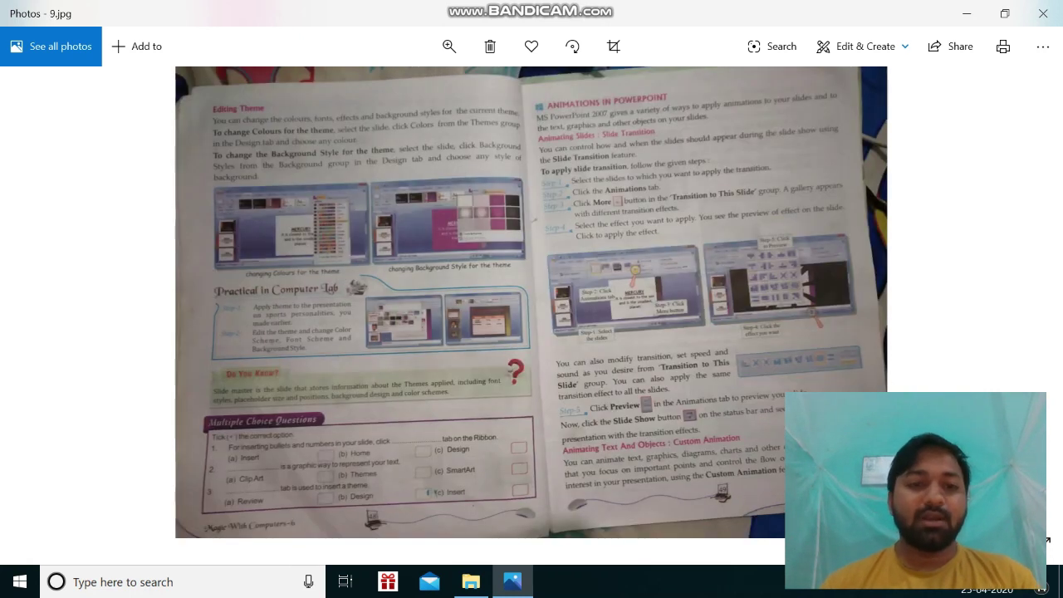
{"action": "key", "text": "Right"}
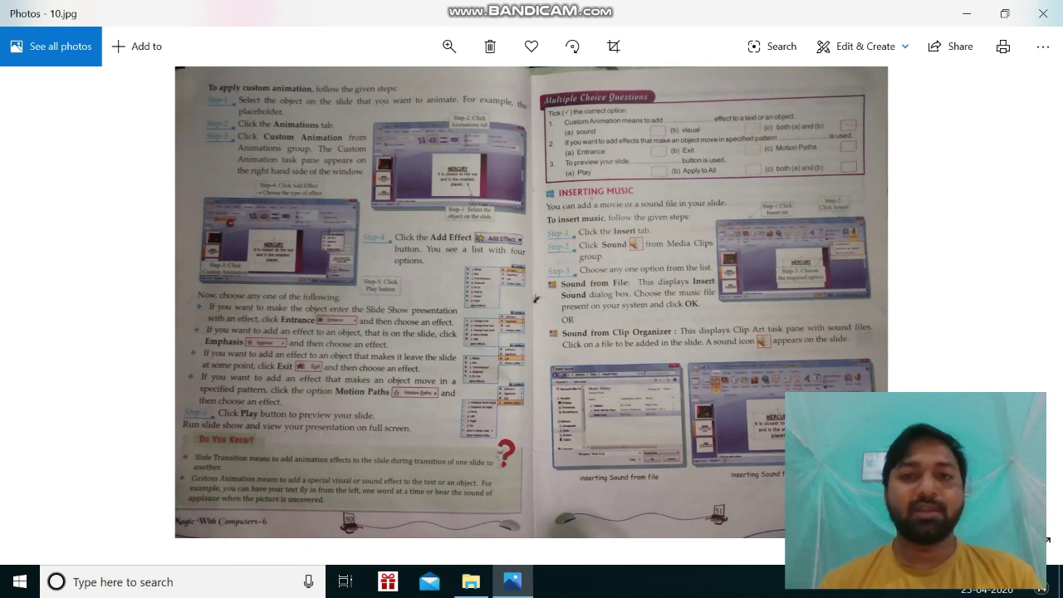
{"action": "key", "text": "Left"}
{"action": "key", "text": "Left"}
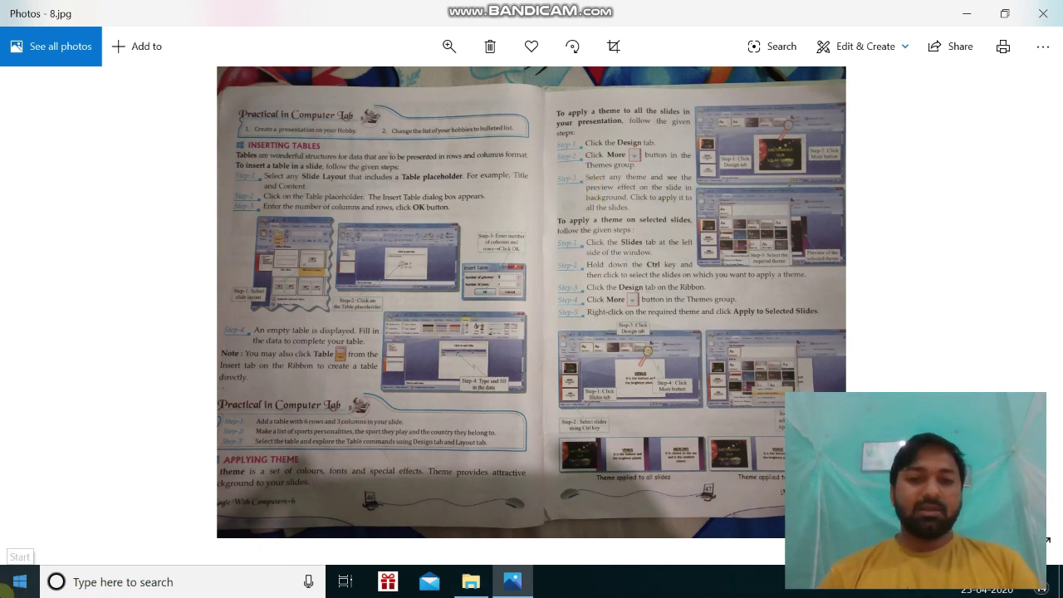
Launch Microsoft Office PowerPoint 2007 from a Start menu search.
{"action": "left_click", "coordinate": [5, 581]}
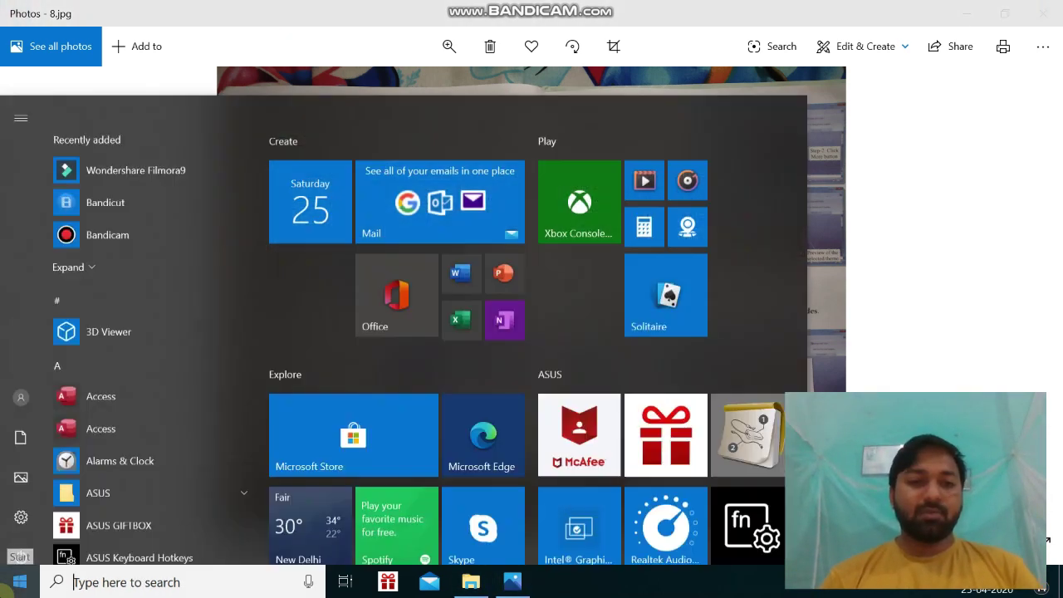
{"action": "type", "text": "poer"}
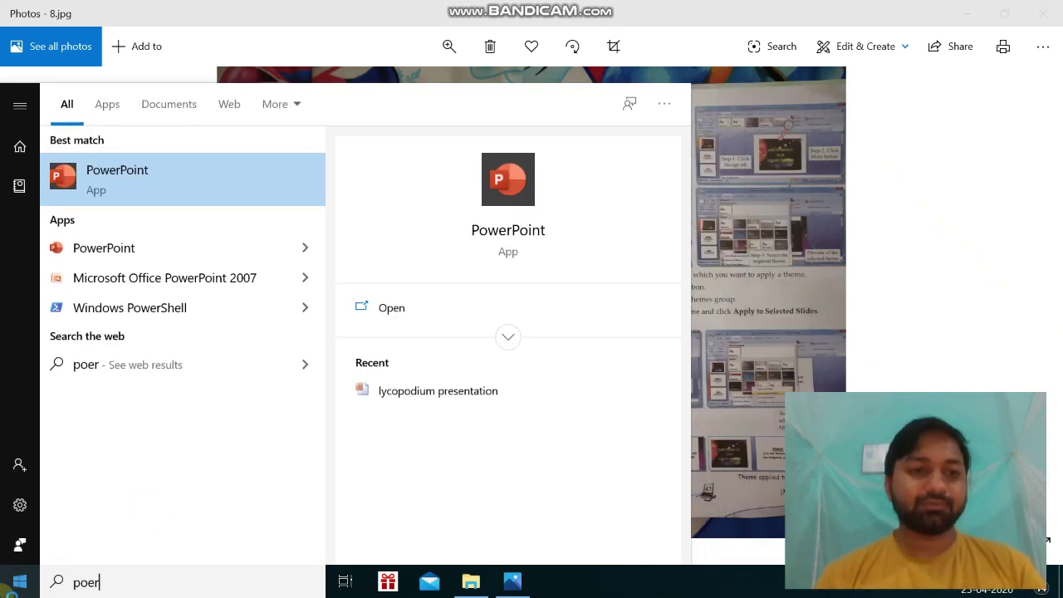
{"action": "left_click", "coordinate": [186, 282]}
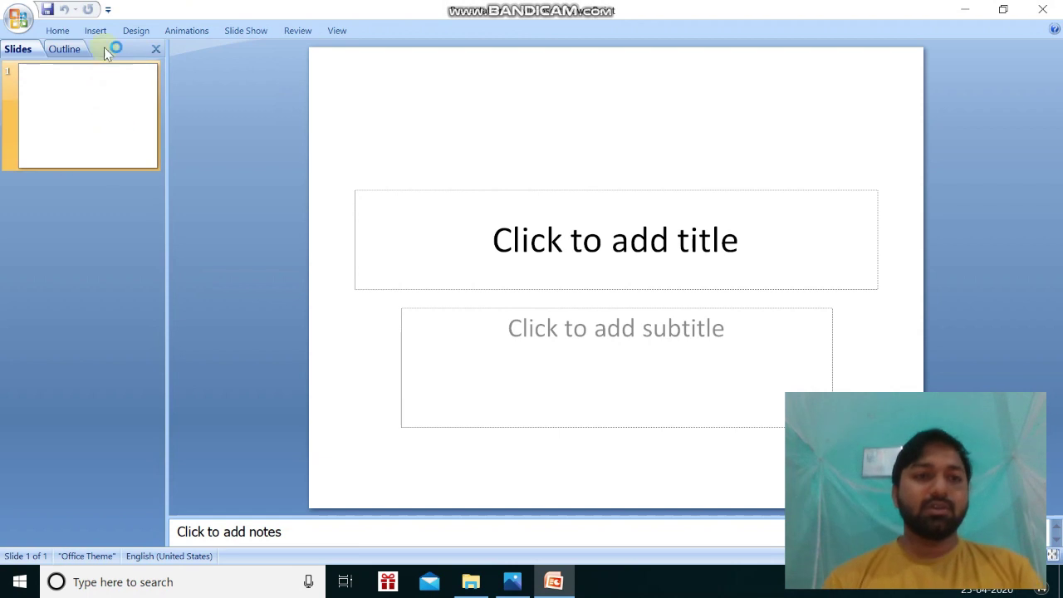
Title the first slide 'CLASS 6'.
{"action": "left_click", "coordinate": [56, 34]}
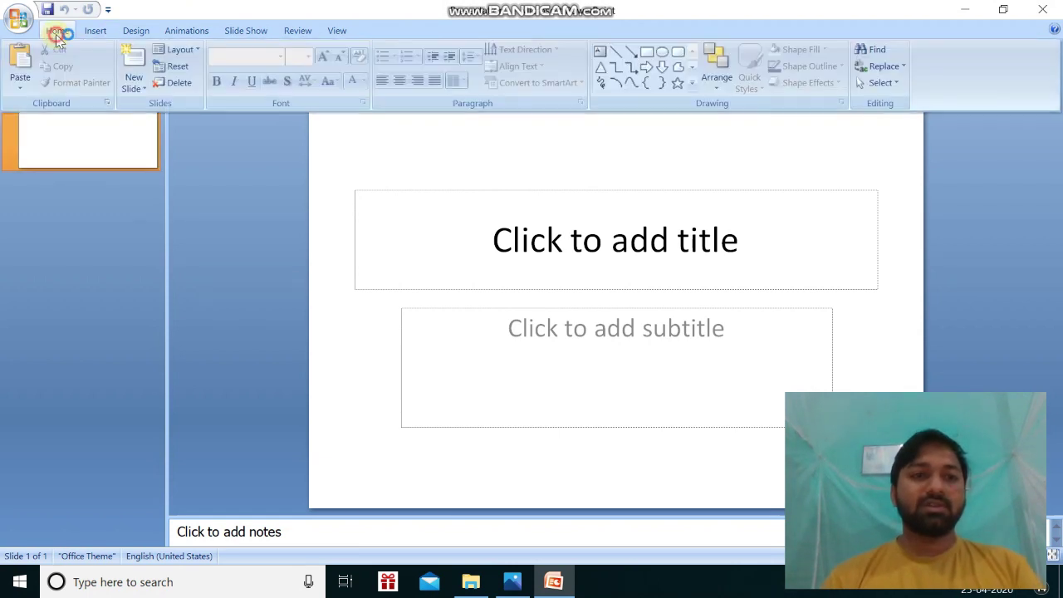
{"action": "left_click", "coordinate": [61, 35]}
{"action": "left_click", "coordinate": [648, 236]}
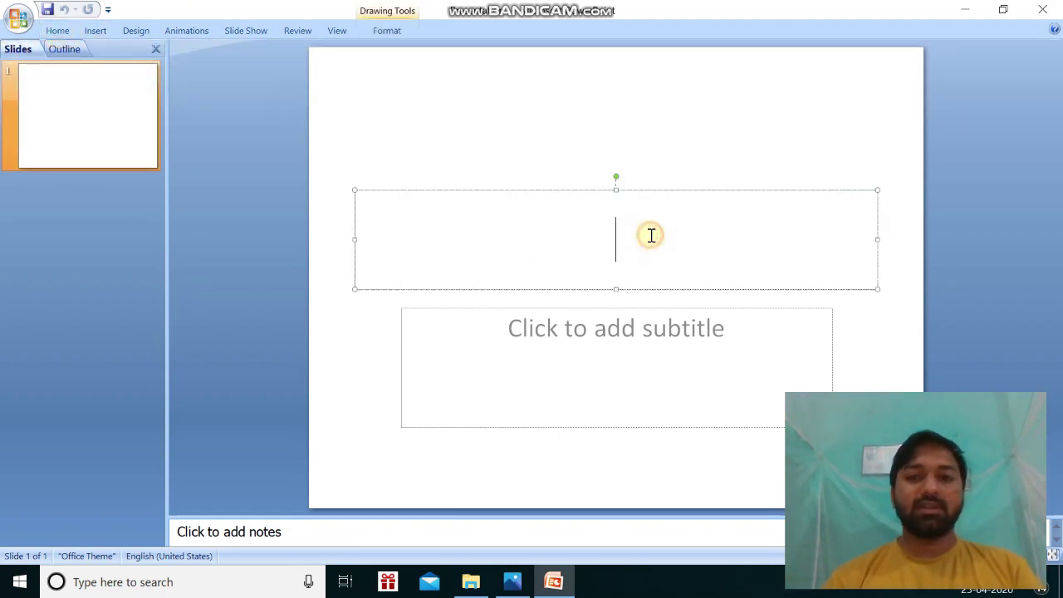
{"action": "type", "text": "C"}
{"action": "key", "text": "BackSpace"}
{"action": "type", "text": "CLASS 6"}
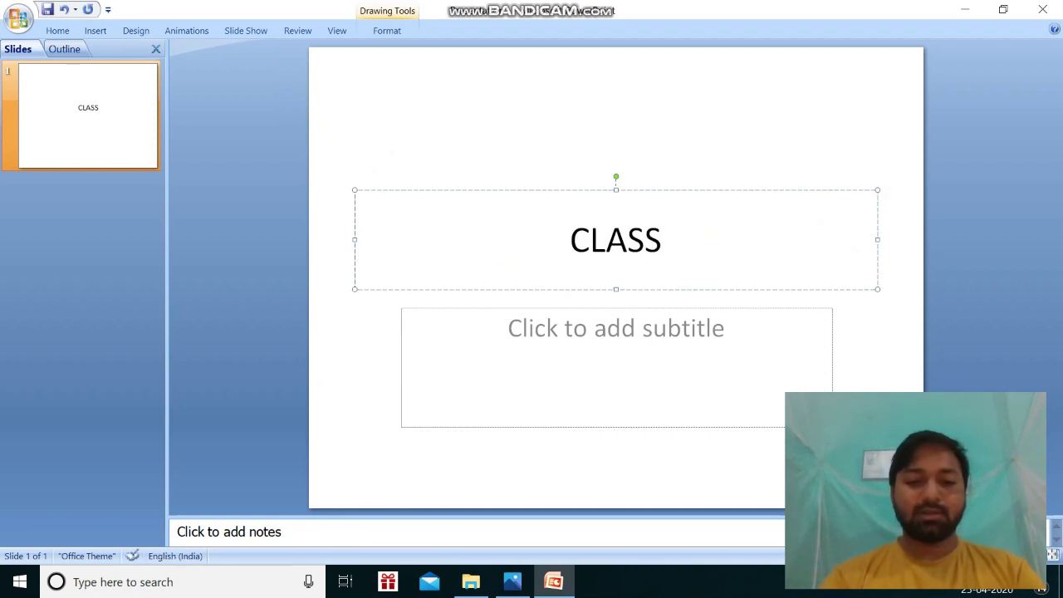
Enter 'MS POWERPOINT' as the title slide's subtitle.
{"action": "left_click", "coordinate": [669, 345]}
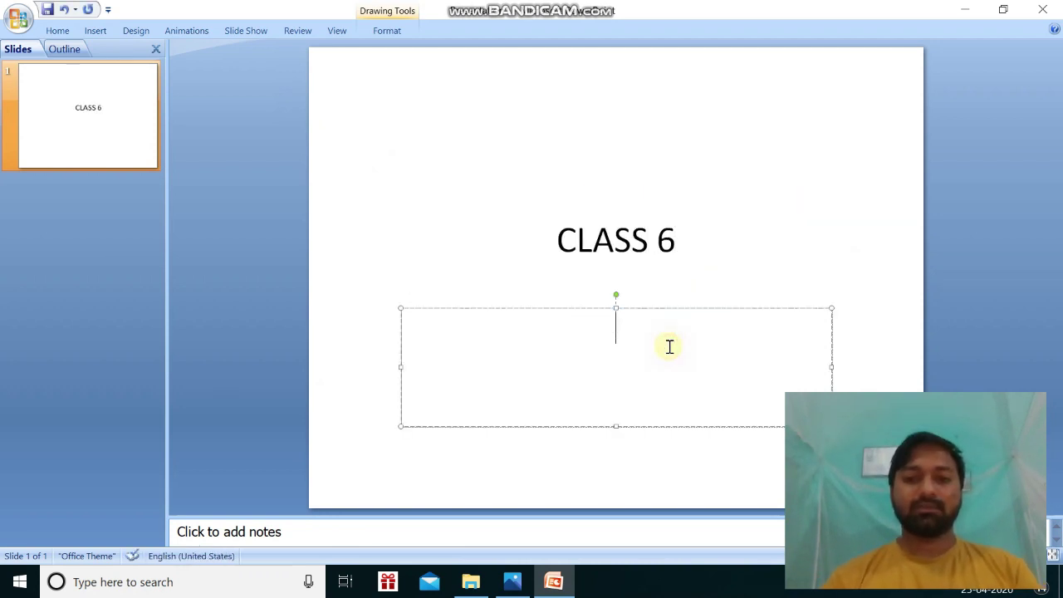
{"action": "type", "text": "MS"}
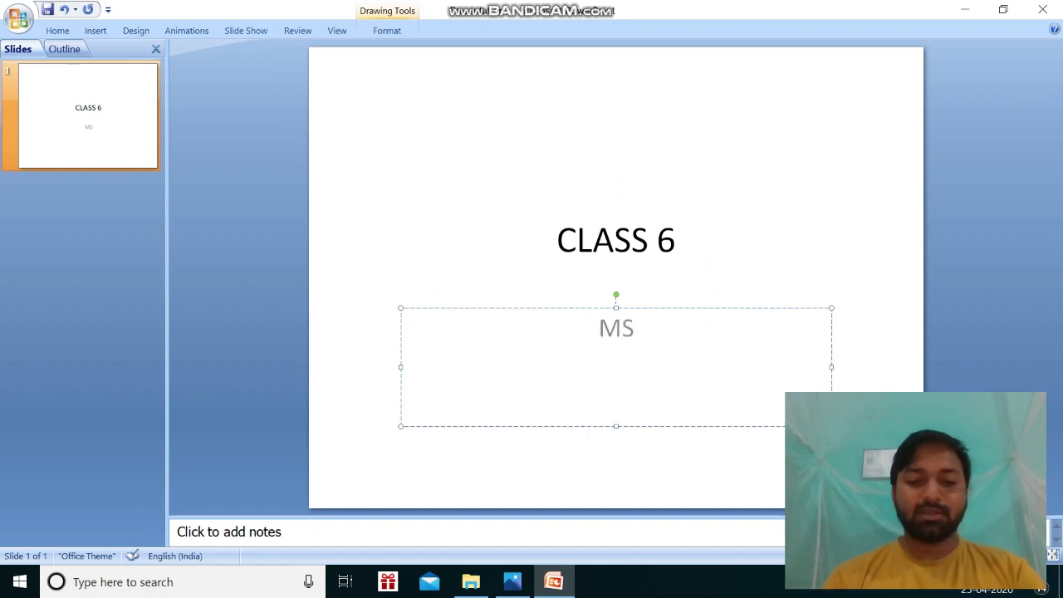
{"action": "type", "text": " POWERPOINT"}
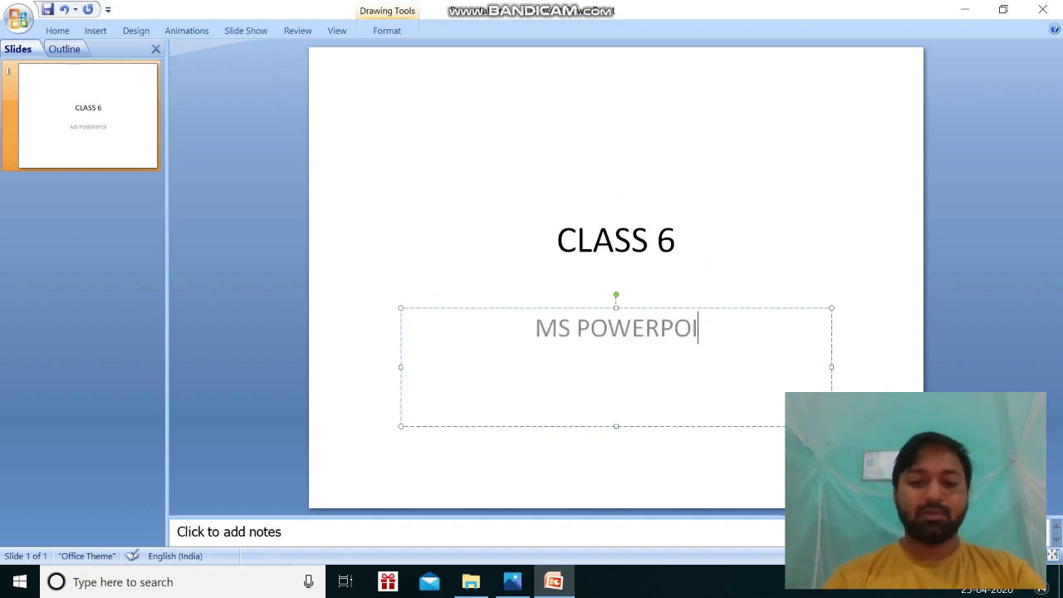
{"action": "left_click", "coordinate": [57, 30]}
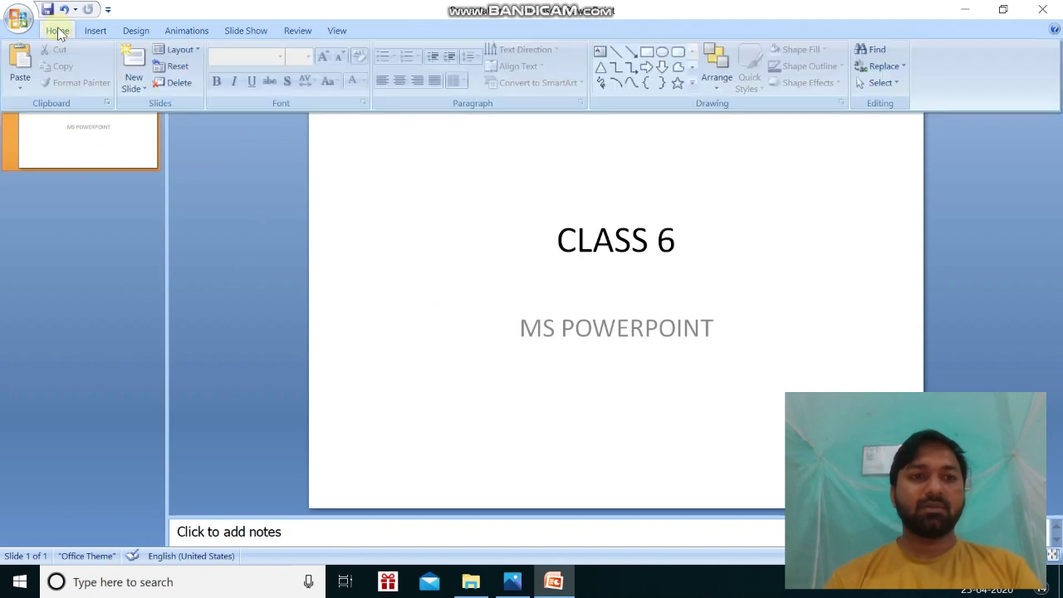
Insert two Blank-layout slides as slides 2 and 3 from the New Slide list.
{"action": "left_click", "coordinate": [135, 84]}
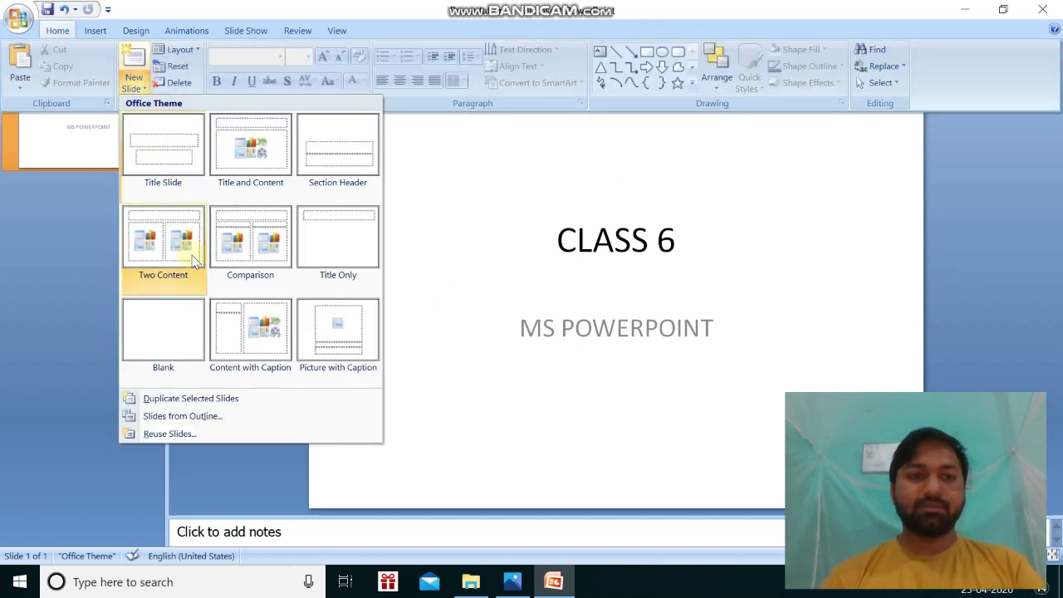
{"action": "left_click", "coordinate": [158, 320]}
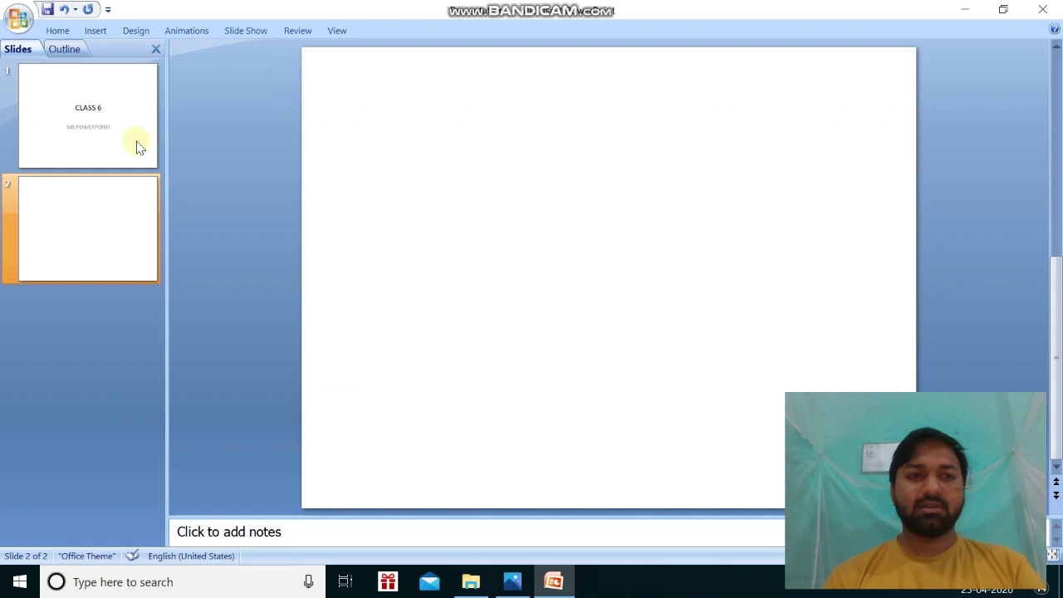
{"action": "left_click", "coordinate": [52, 29]}
{"action": "left_click", "coordinate": [138, 88]}
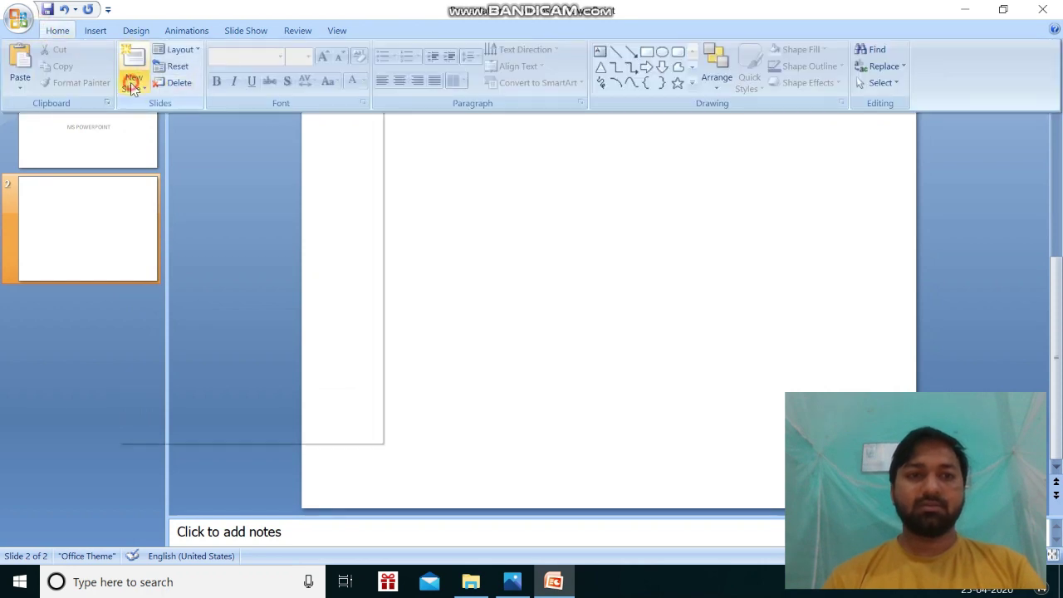
{"action": "left_click", "coordinate": [162, 331]}
{"action": "left_click", "coordinate": [467, 349]}
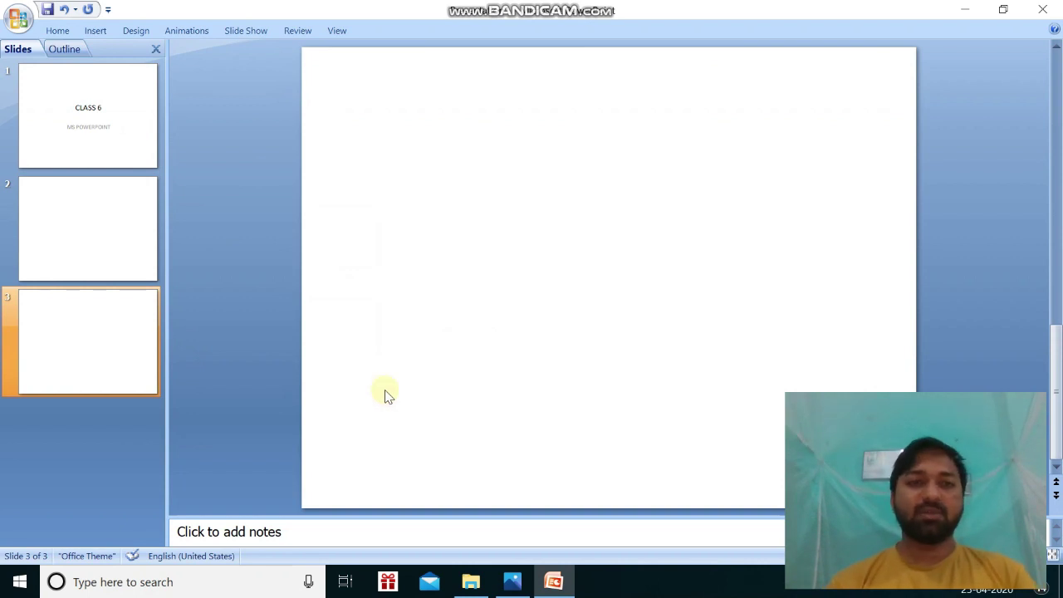
{"action": "left_click", "coordinate": [60, 32]}
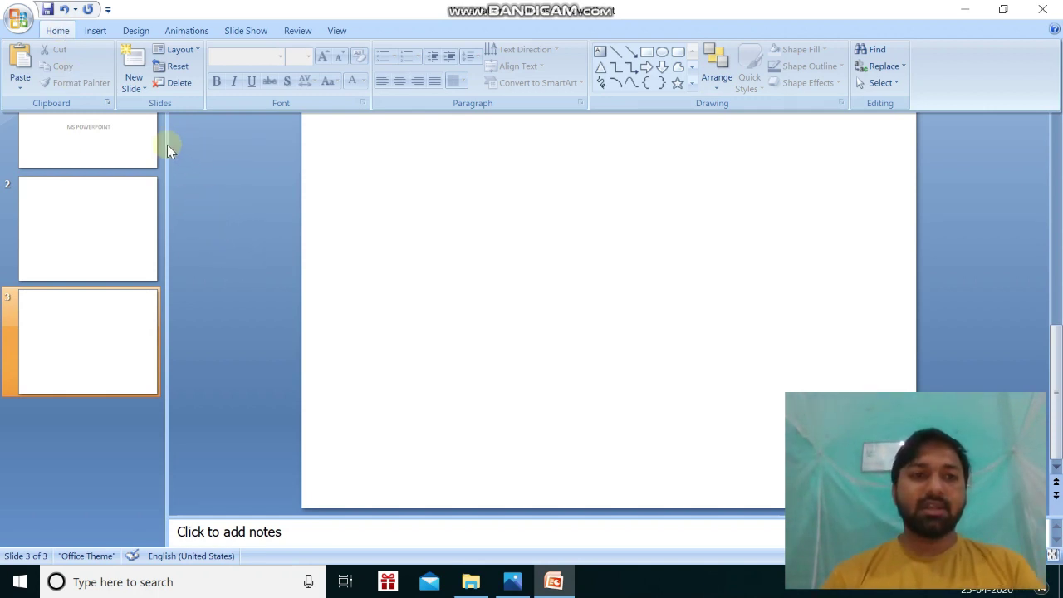
{"action": "left_click", "coordinate": [132, 31]}
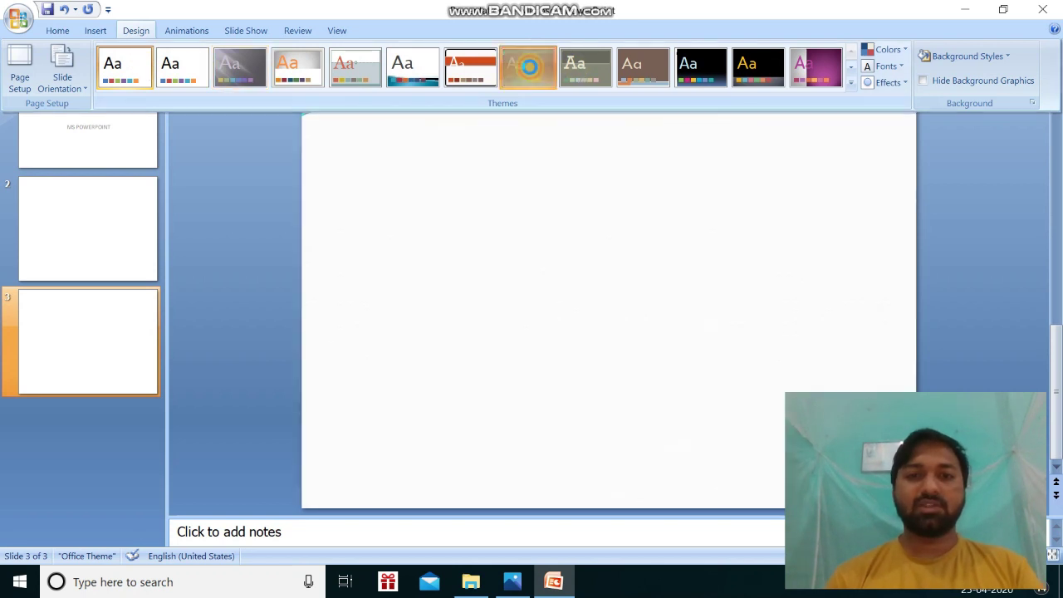
{"action": "left_click", "coordinate": [530, 70]}
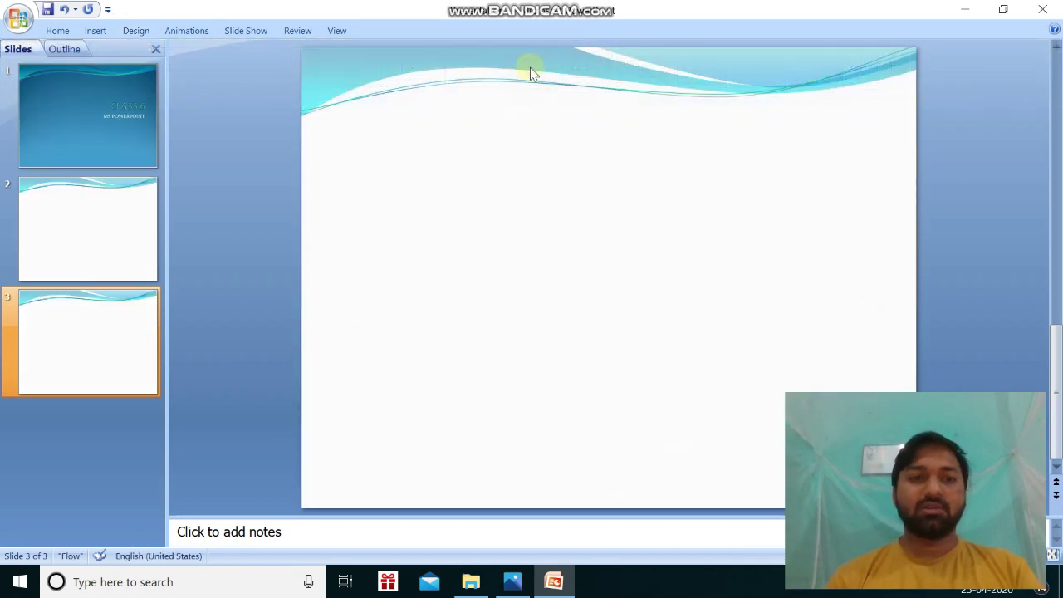
{"action": "left_click", "coordinate": [42, 187]}
{"action": "left_click", "coordinate": [70, 307]}
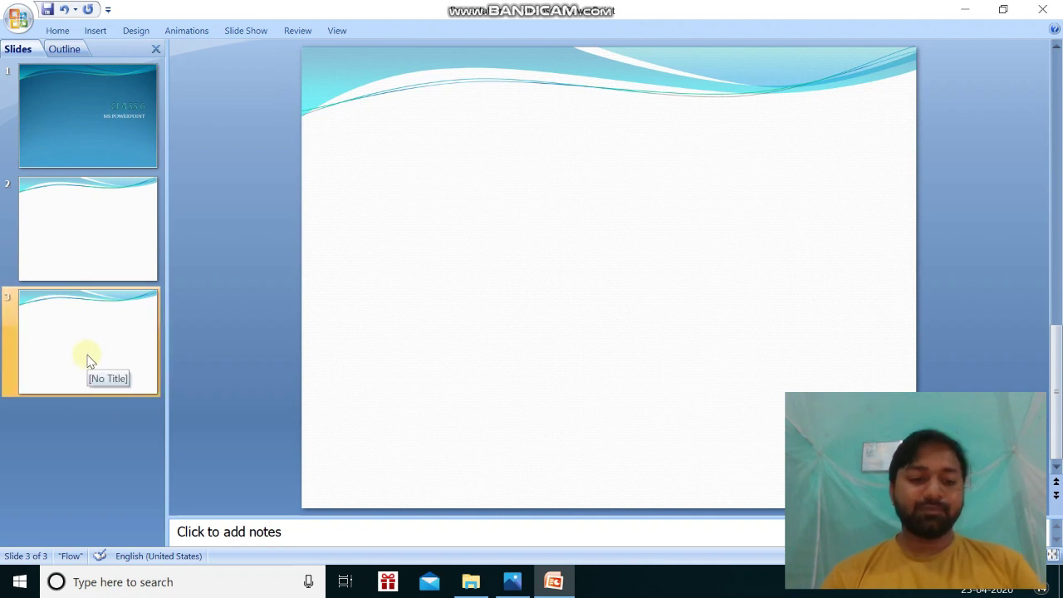
{"action": "key", "text": "ctrl+z"}
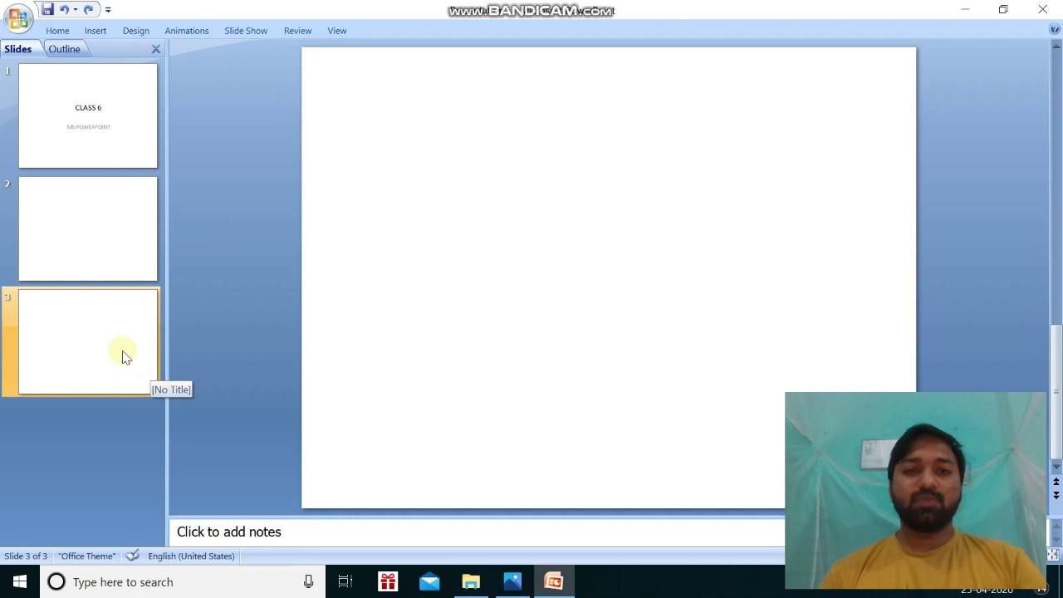
{"action": "key", "text": "Home"}
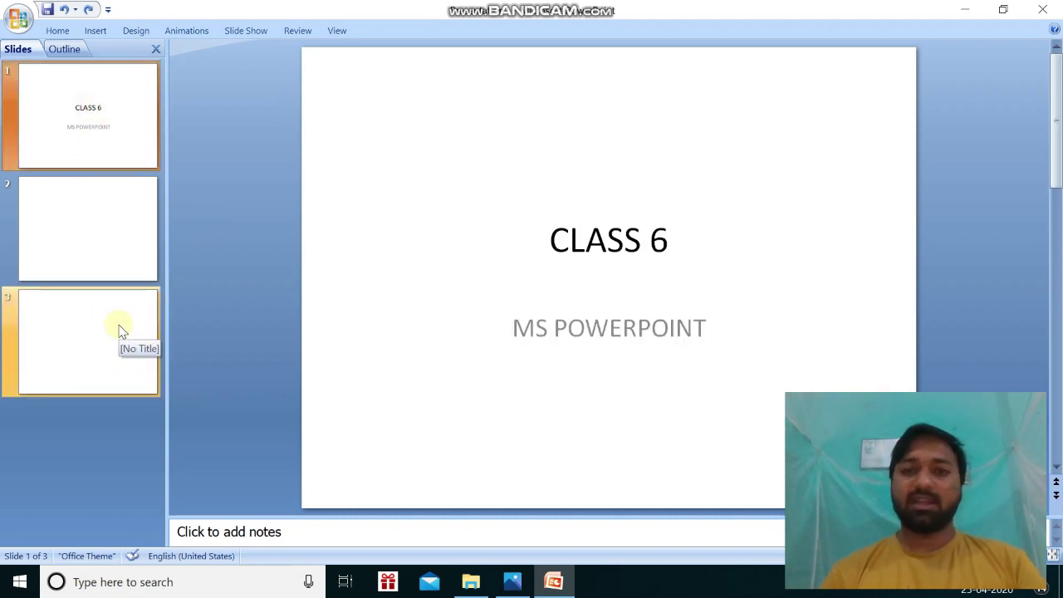
Select slides 1 and 3 together and apply the Opulent design theme.
{"action": "left_click", "coordinate": [114, 223]}
{"action": "left_click", "coordinate": [107, 112]}
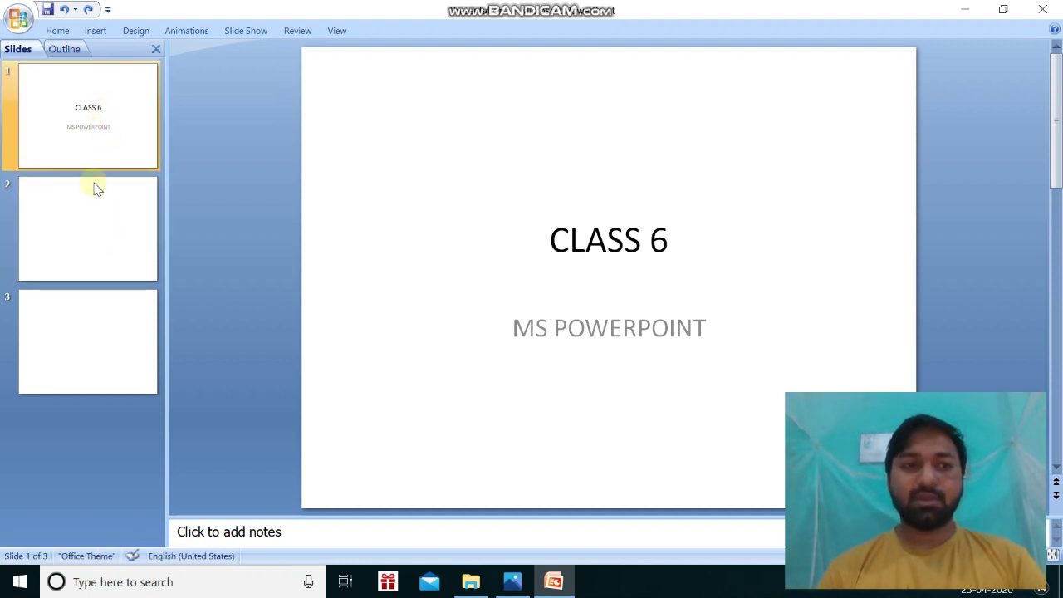
{"action": "left_click", "coordinate": [98, 339]}
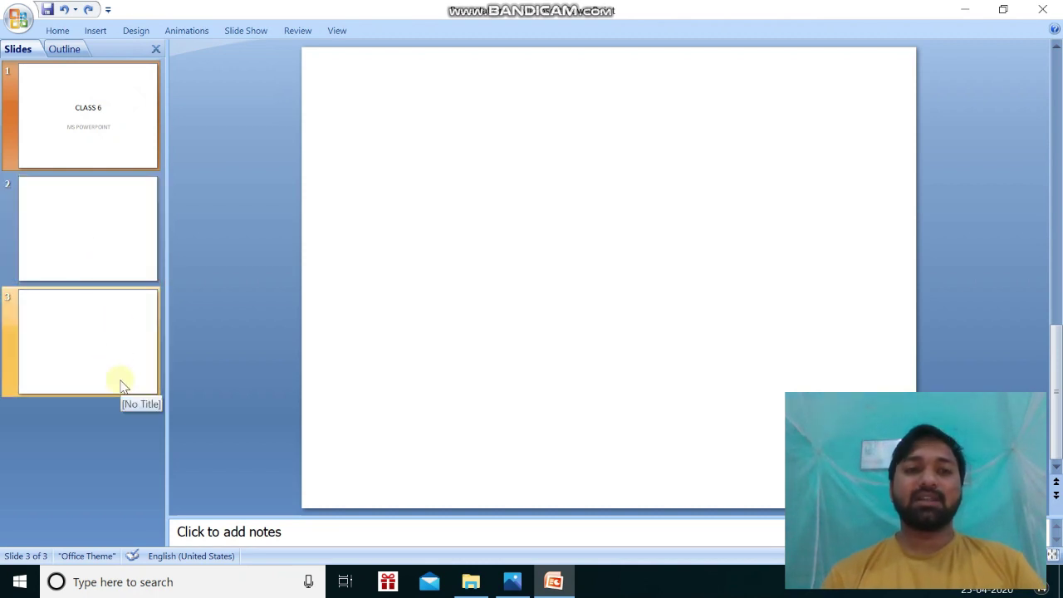
{"action": "left_click", "coordinate": [132, 31]}
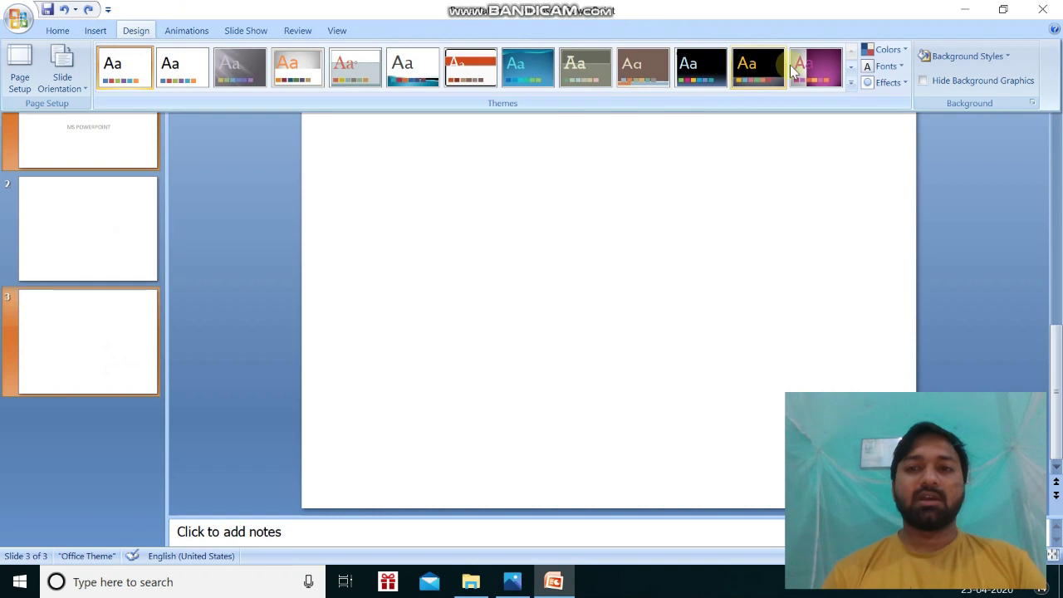
{"action": "left_click", "coordinate": [823, 68]}
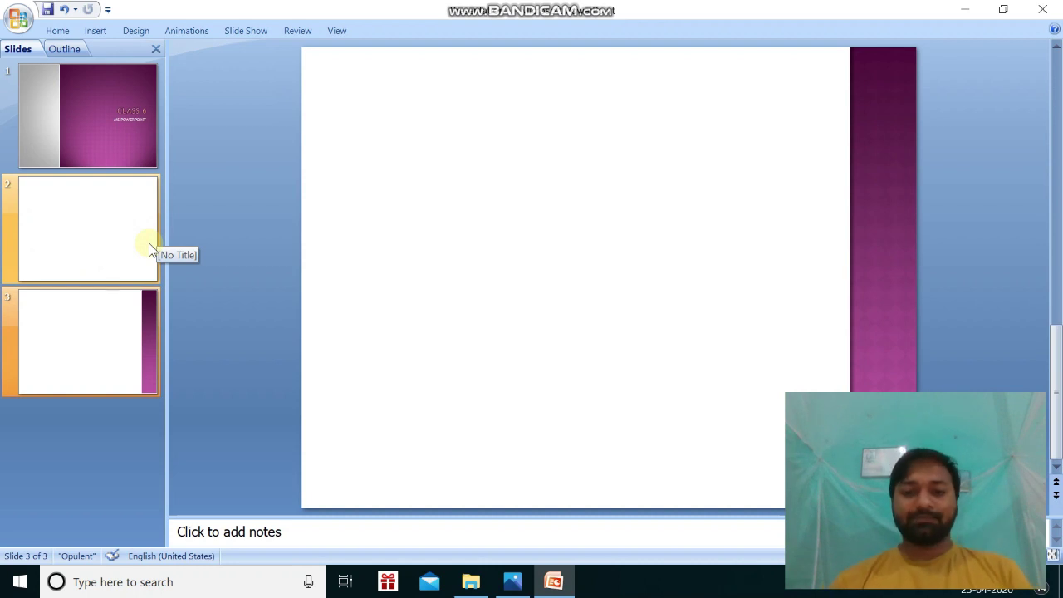
Check the textbook photo, then return and select the CLASS 6 title box.
{"action": "left_click", "coordinate": [512, 581]}
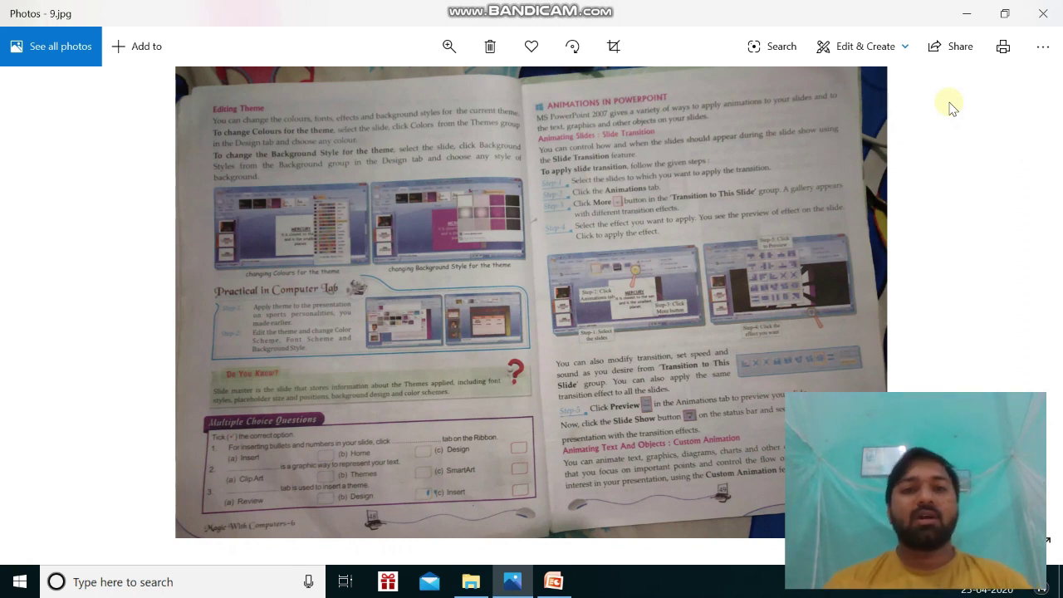
{"action": "left_click", "coordinate": [553, 582]}
{"action": "left_click", "coordinate": [794, 222]}
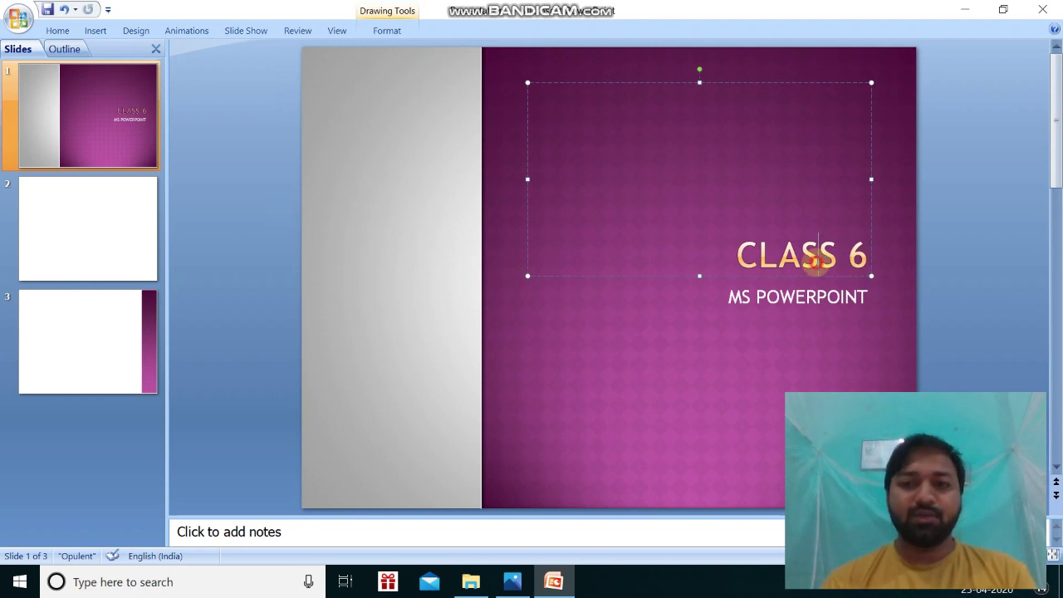
Switch the theme colours to the Flow scheme, turning the slides dark slate-blue.
{"action": "left_click", "coordinate": [145, 30]}
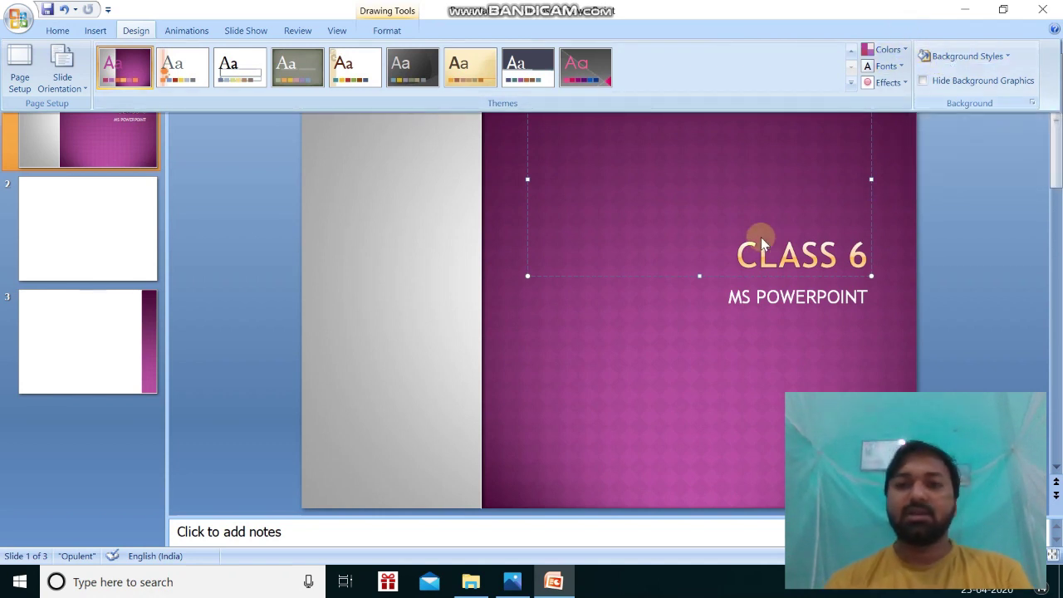
{"action": "left_click", "coordinate": [903, 51]}
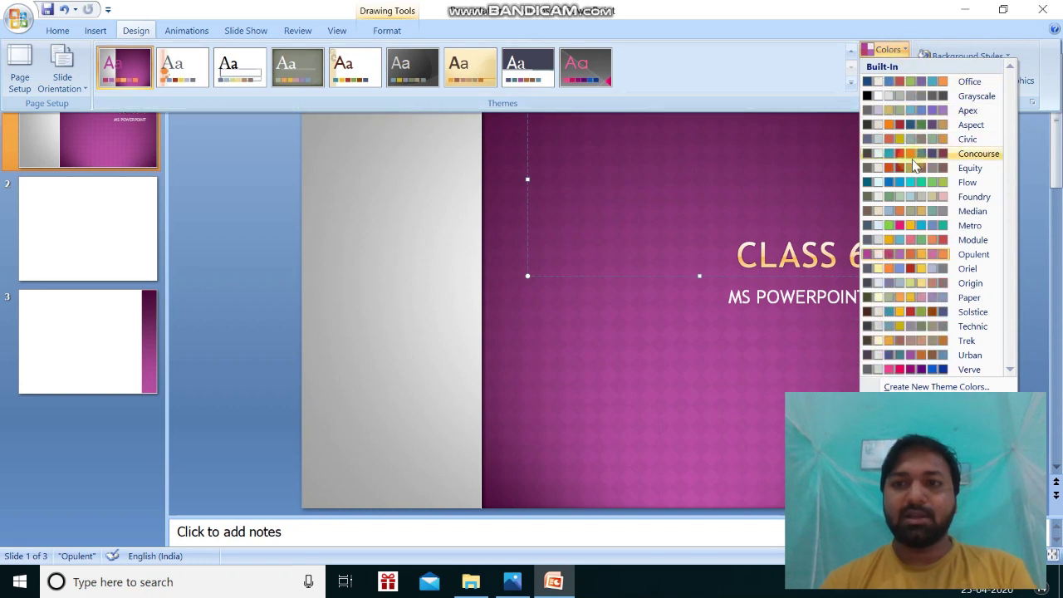
{"action": "left_click", "coordinate": [922, 183]}
{"action": "left_click", "coordinate": [924, 185]}
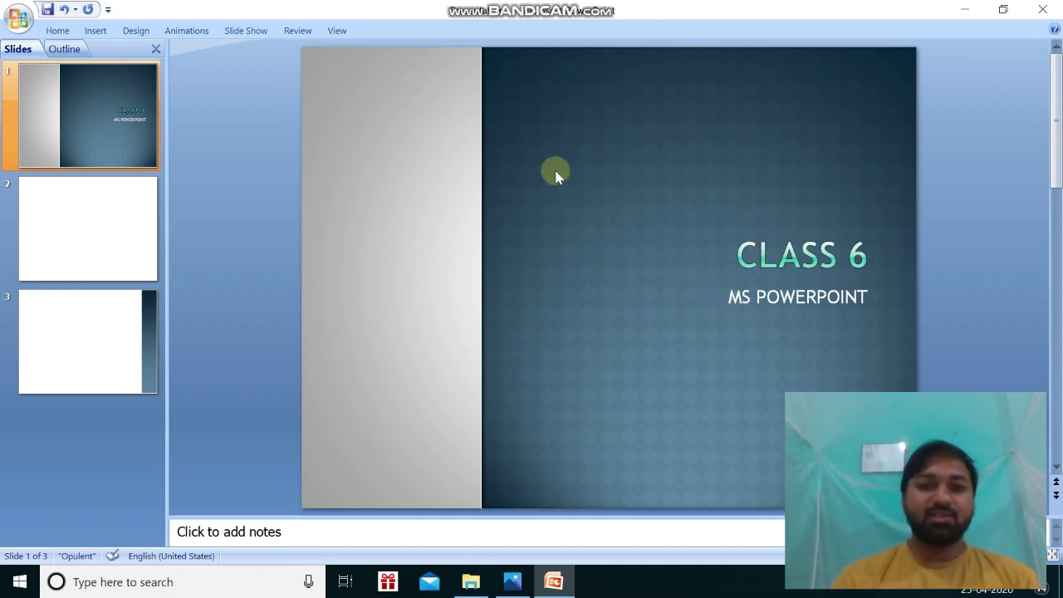
{"action": "left_click", "coordinate": [629, 220]}
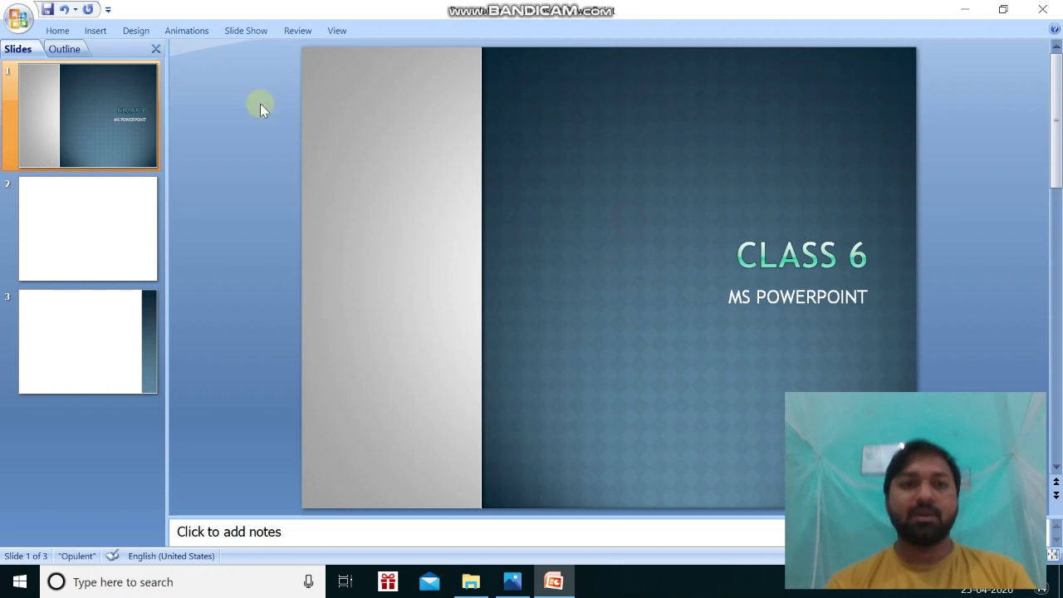
Apply the blue gradient background style from Background Styles to all slides.
{"action": "left_click", "coordinate": [135, 31]}
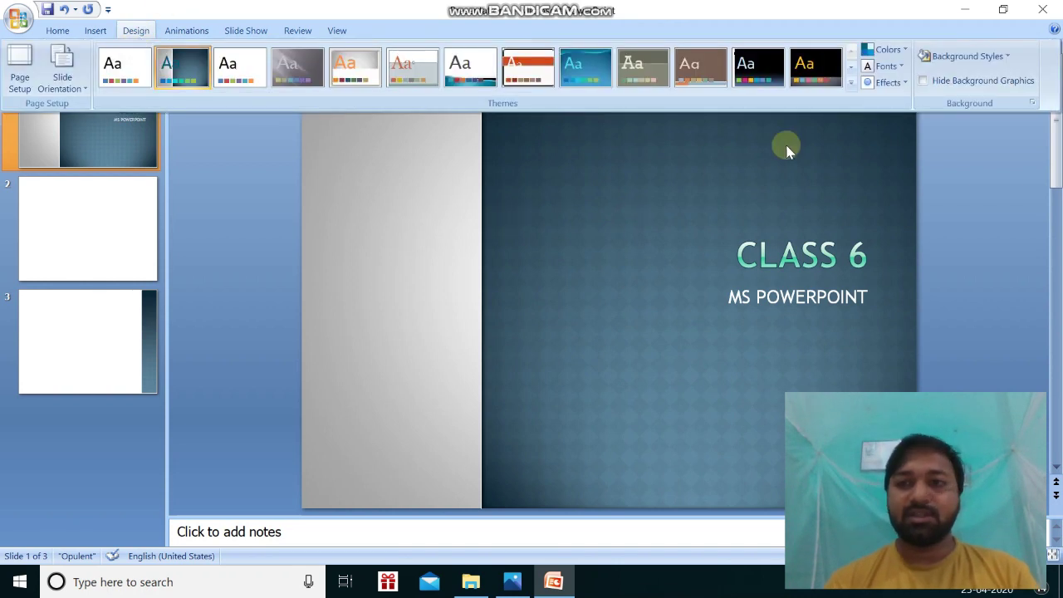
{"action": "left_click", "coordinate": [1005, 58]}
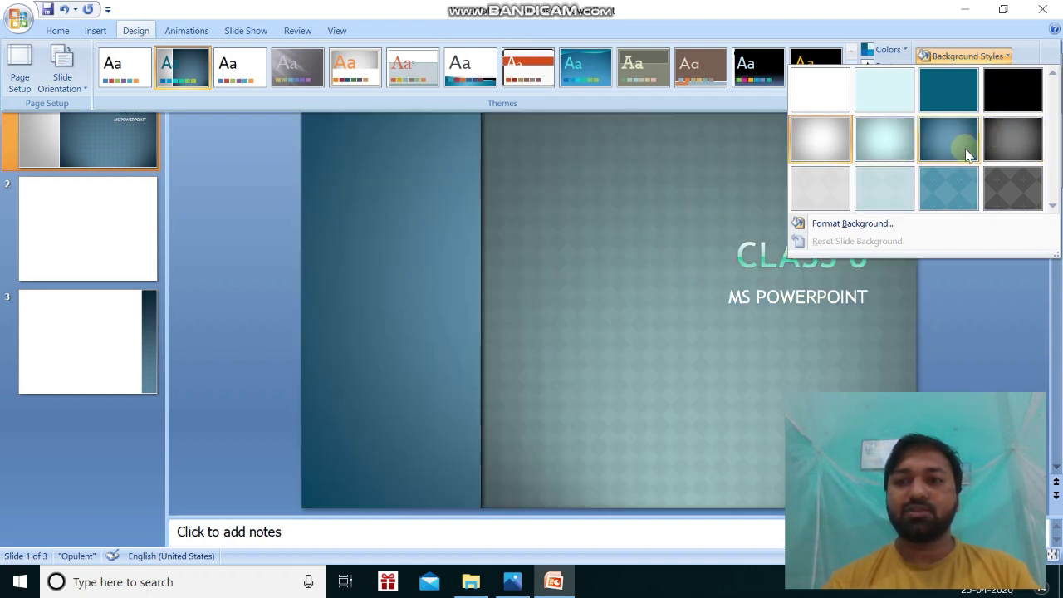
{"action": "left_click", "coordinate": [951, 142]}
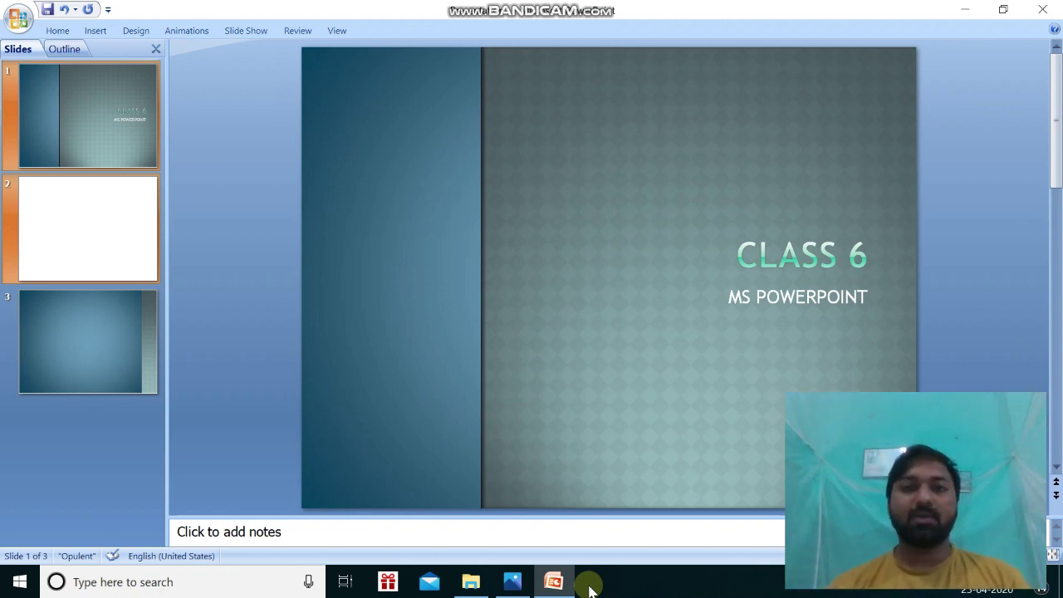
{"action": "left_click", "coordinate": [509, 579]}
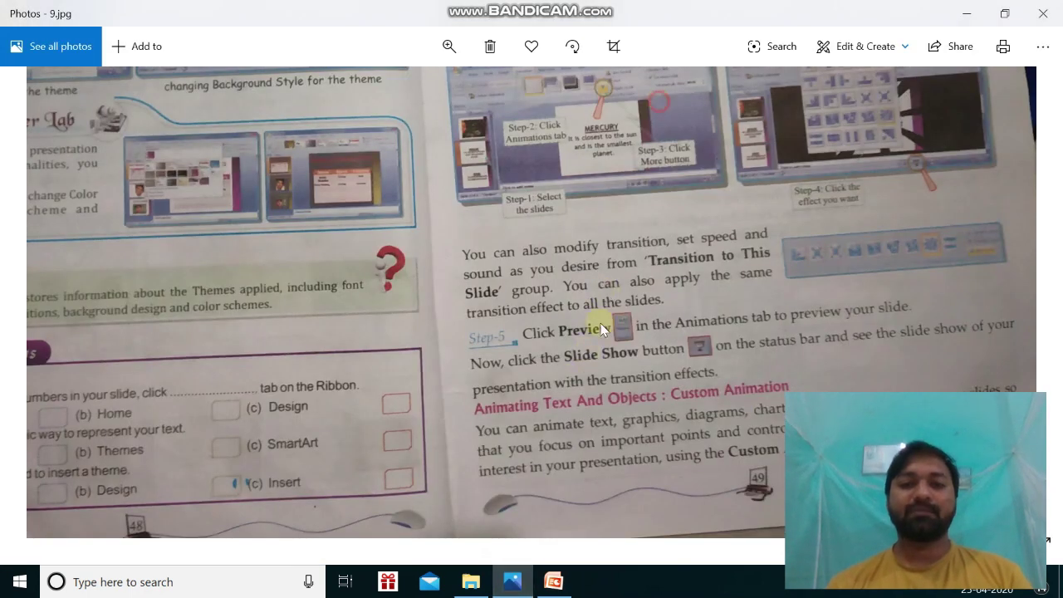
Scroll and pan 9.jpg to the Animations in PowerPoint section, then return to PowerPoint.
{"action": "scroll", "coordinate": [793, 140], "scroll_direction": "up", "scroll_amount": 5}
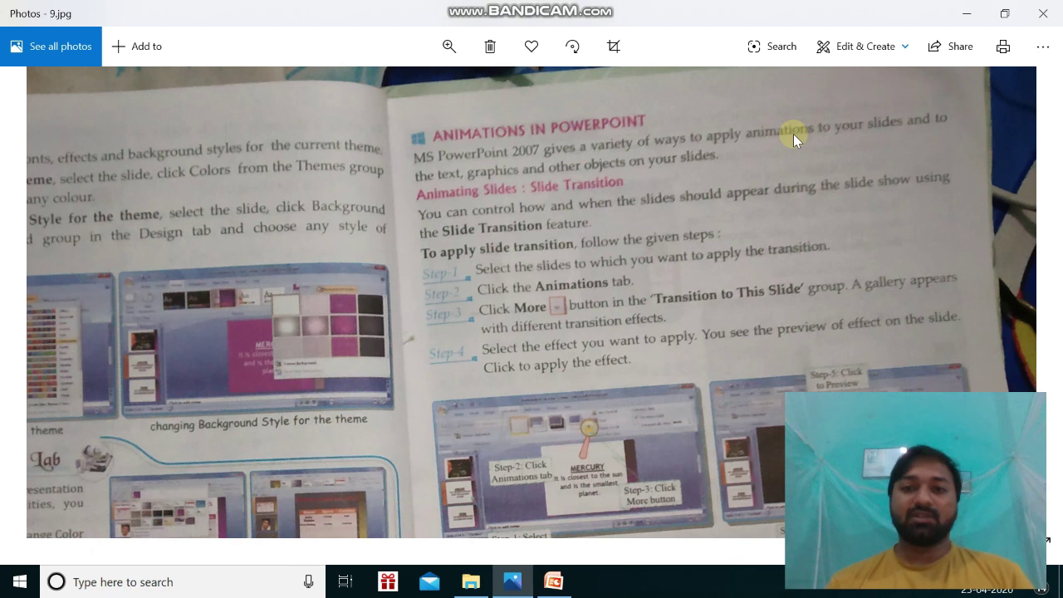
{"action": "left_click_drag", "start_coordinate": [718, 222], "coordinate": [698, 179]}
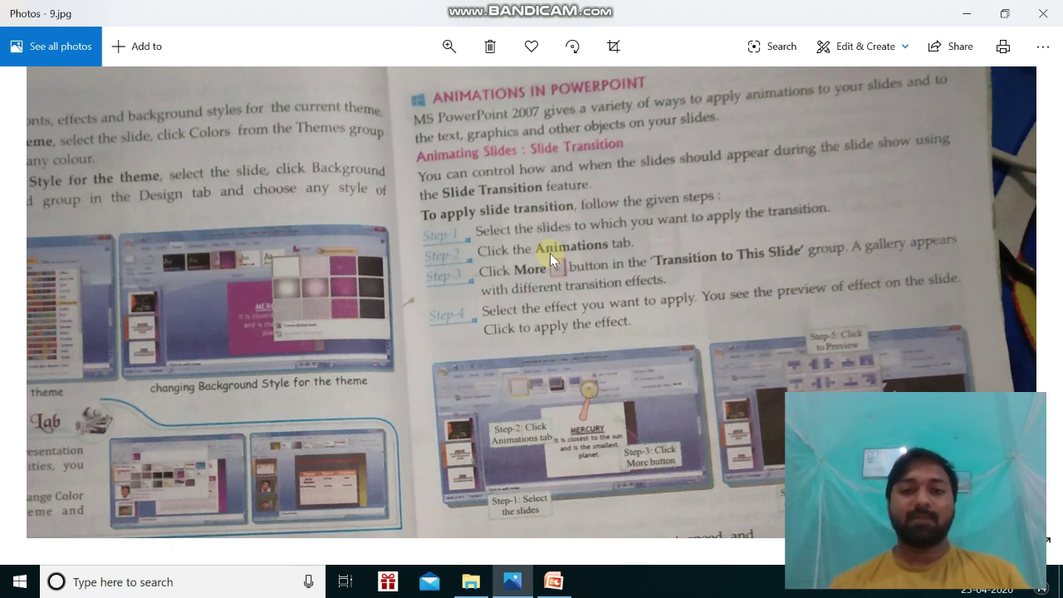
{"action": "left_click", "coordinate": [549, 590]}
Apply a transition effect to the title slide from the Animations tab.
{"action": "left_click", "coordinate": [584, 209]}
{"action": "left_click", "coordinate": [124, 128]}
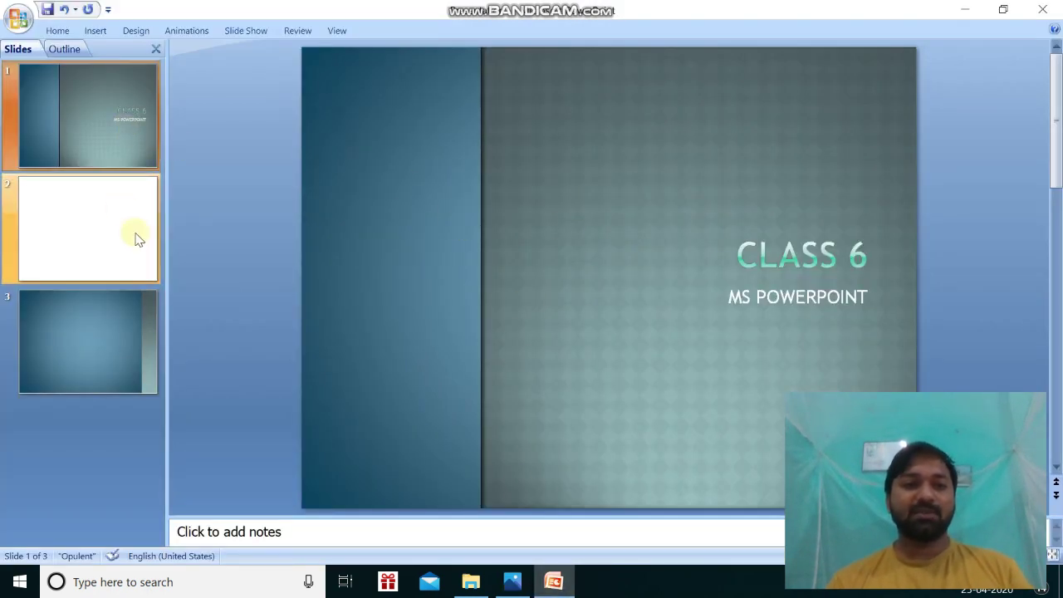
{"action": "left_click", "coordinate": [117, 119]}
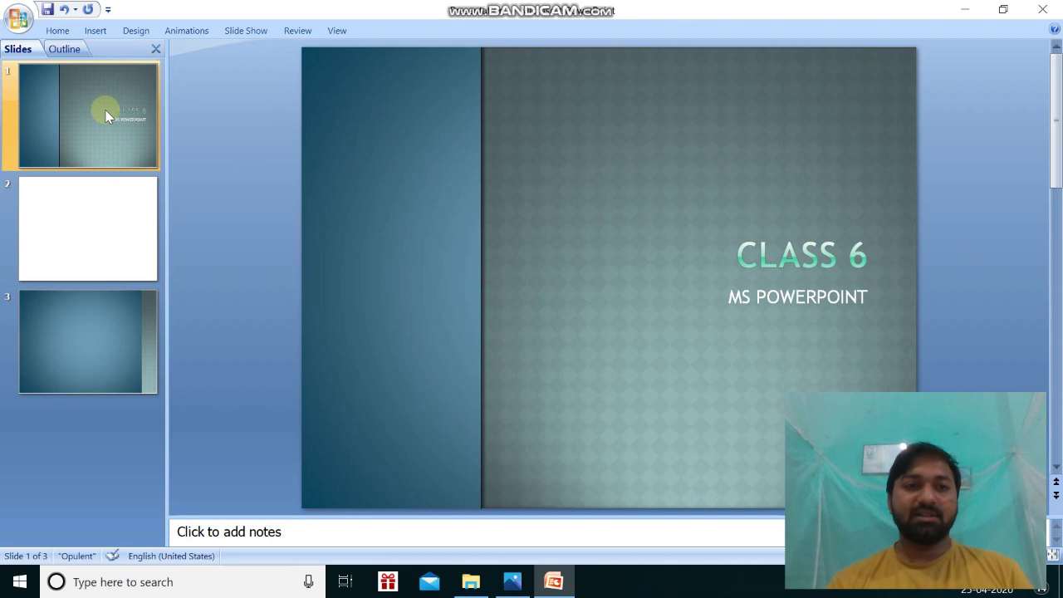
{"action": "left_click", "coordinate": [186, 31]}
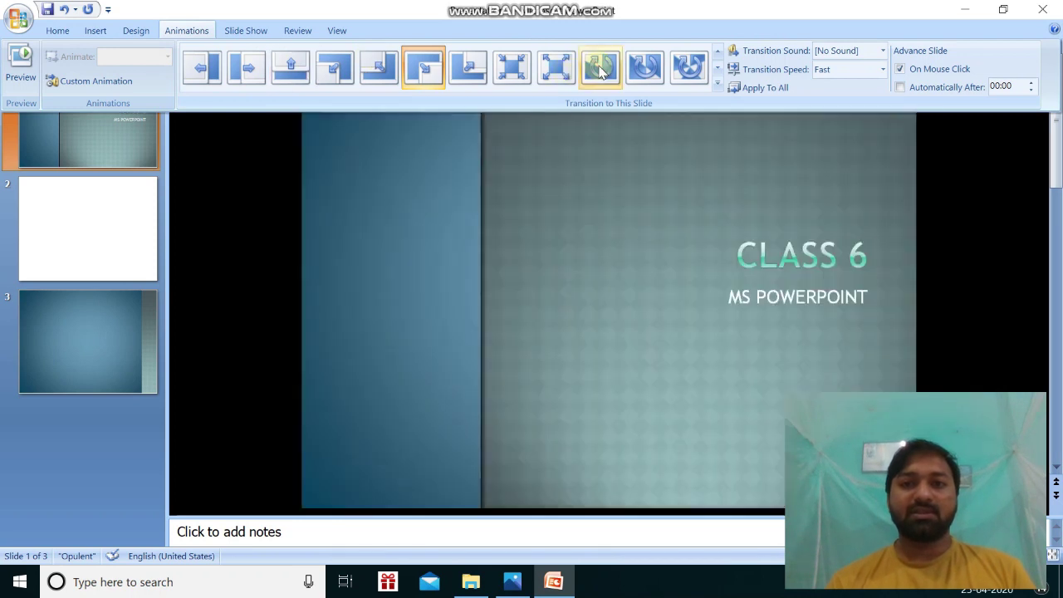
{"action": "left_click", "coordinate": [601, 69]}
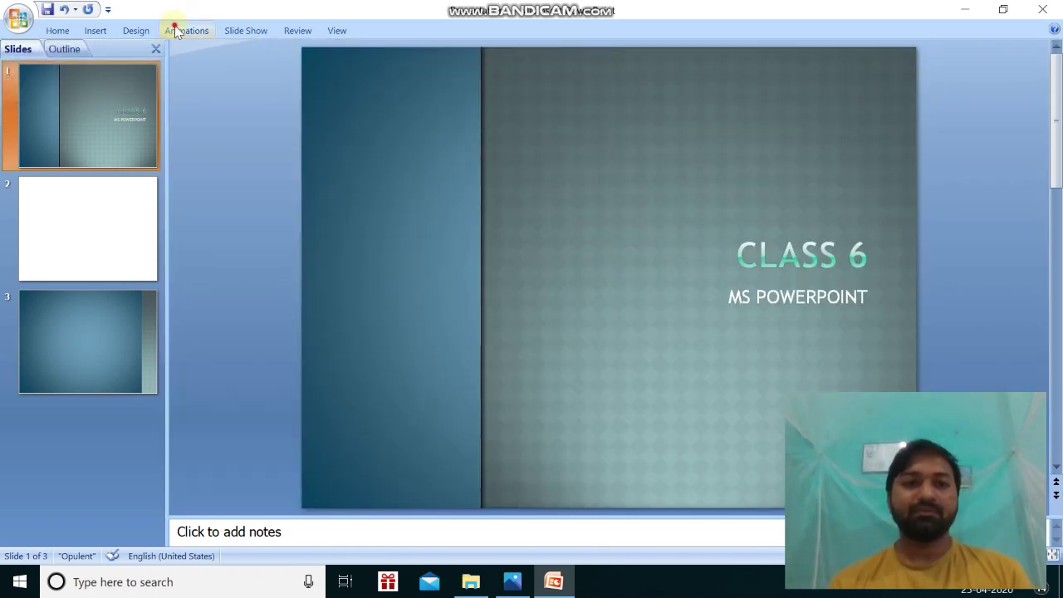
Give slide 3 its own transition and start the slide show from the beginning.
{"action": "left_click", "coordinate": [174, 31]}
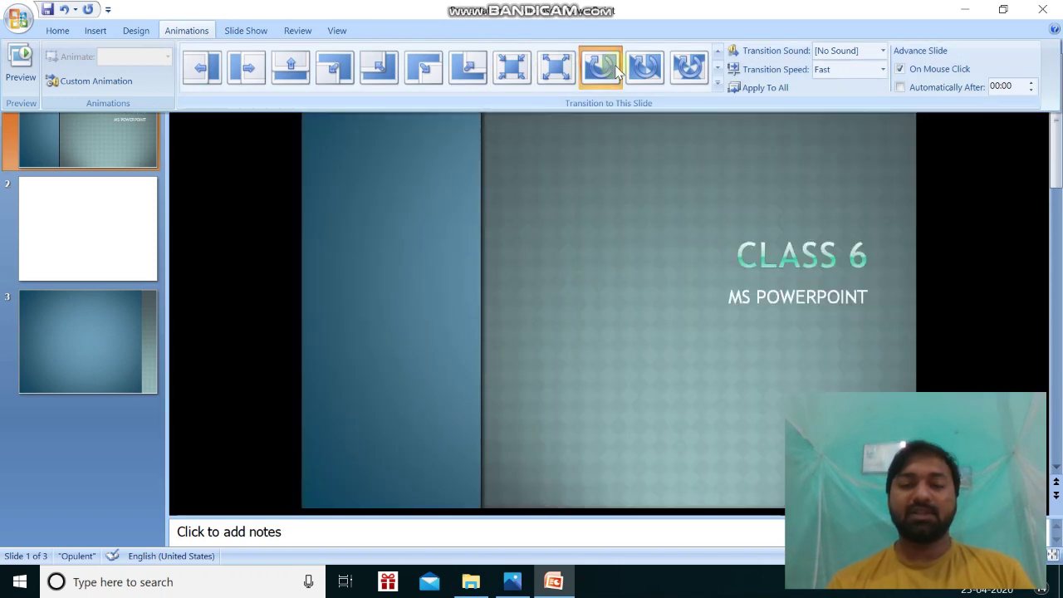
{"action": "left_click", "coordinate": [330, 90]}
{"action": "scroll", "coordinate": [330, 90], "scroll_direction": "down", "scroll_amount": 1}
{"action": "left_click", "coordinate": [103, 345]}
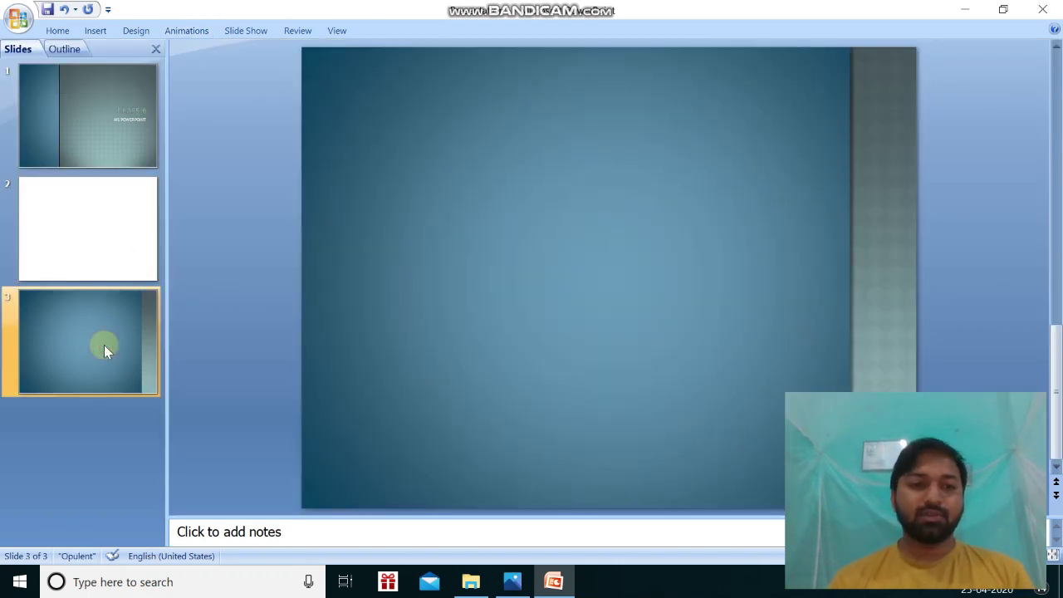
{"action": "left_click", "coordinate": [188, 31]}
{"action": "left_click", "coordinate": [591, 72]}
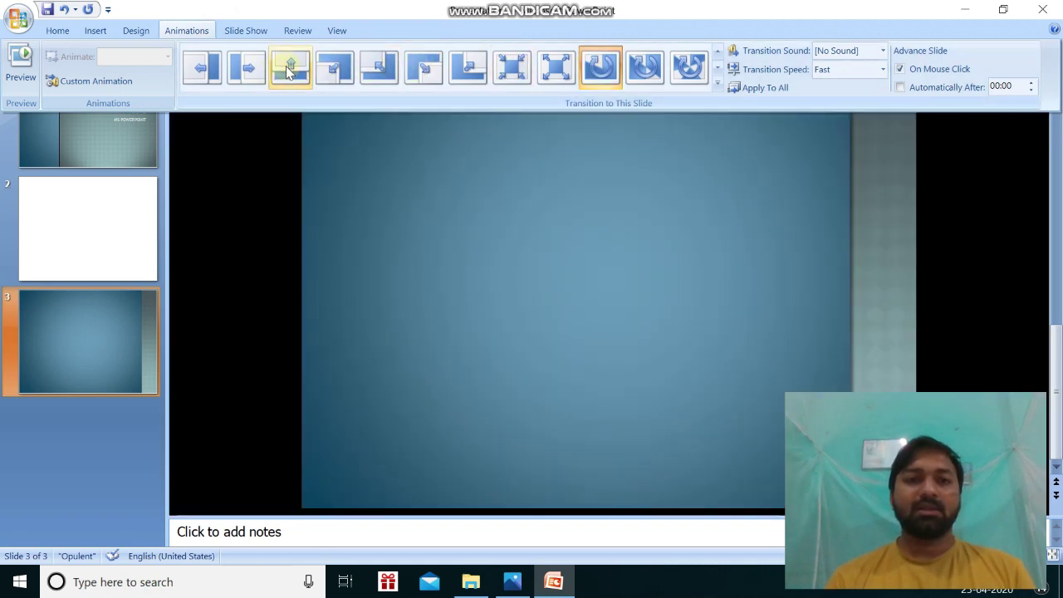
{"action": "left_click", "coordinate": [290, 68]}
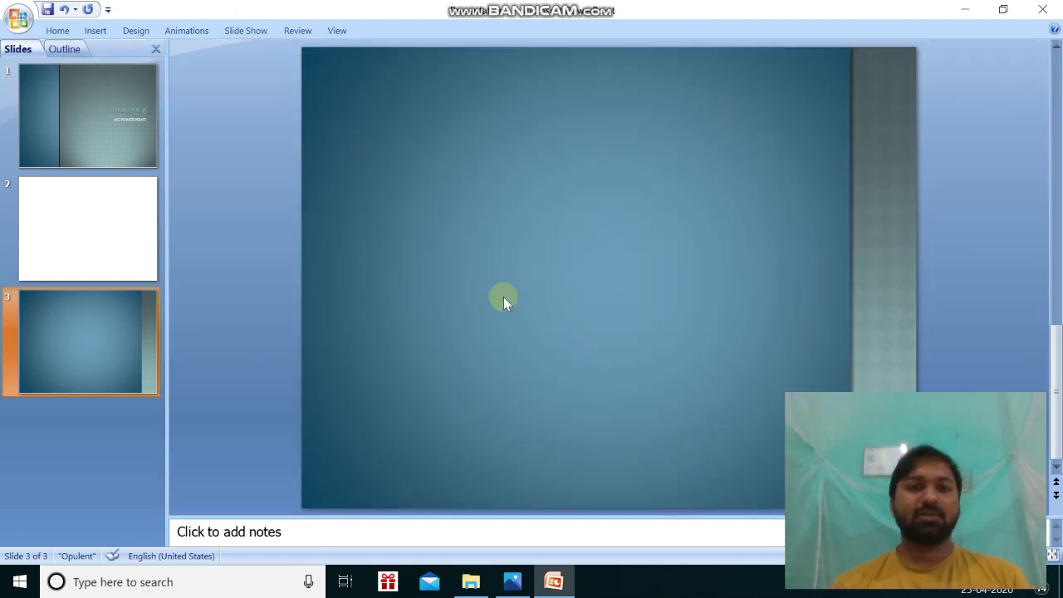
{"action": "left_click", "coordinate": [236, 31]}
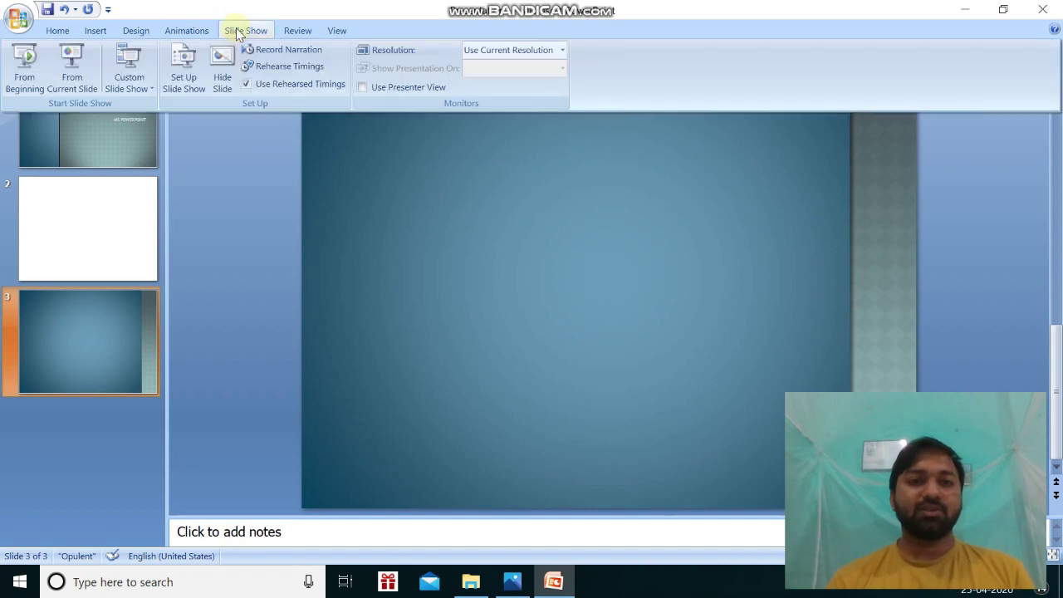
{"action": "left_click", "coordinate": [24, 65]}
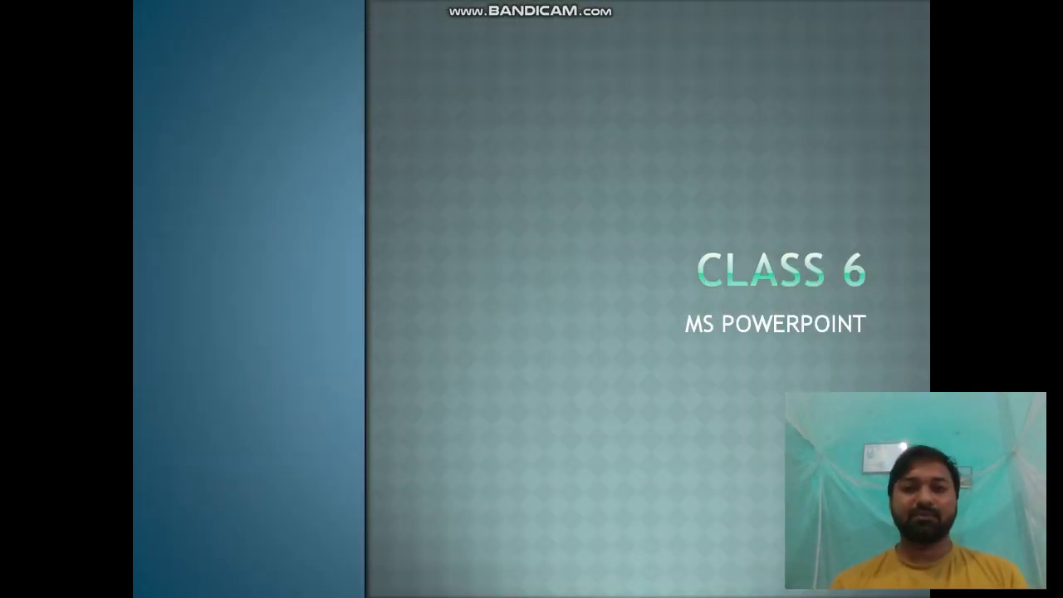
{"action": "key", "text": "Right"}
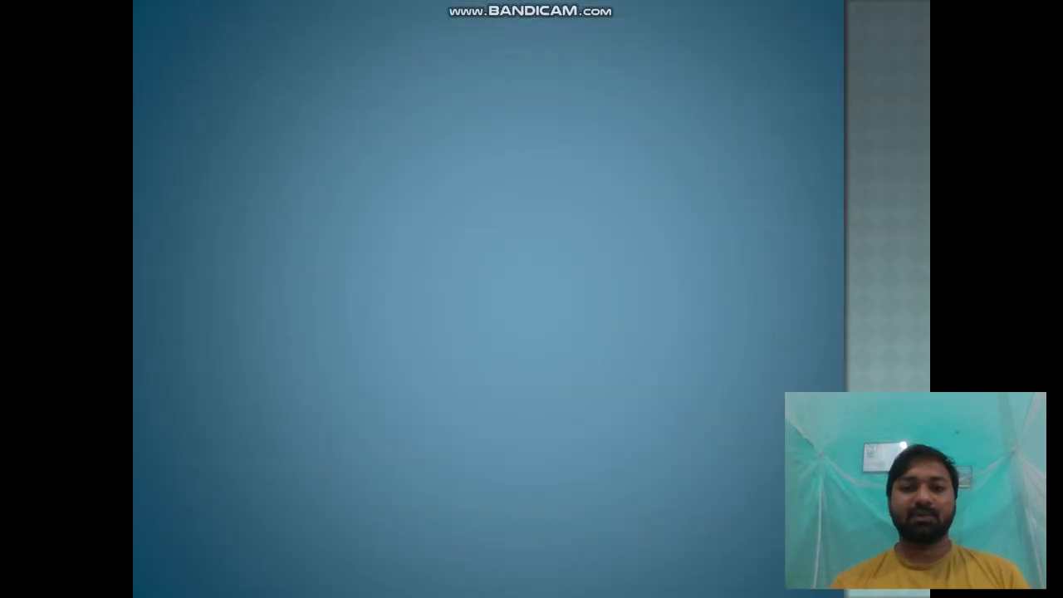
{"action": "key", "text": "Right"}
{"action": "left_click", "coordinate": [11, 81]}
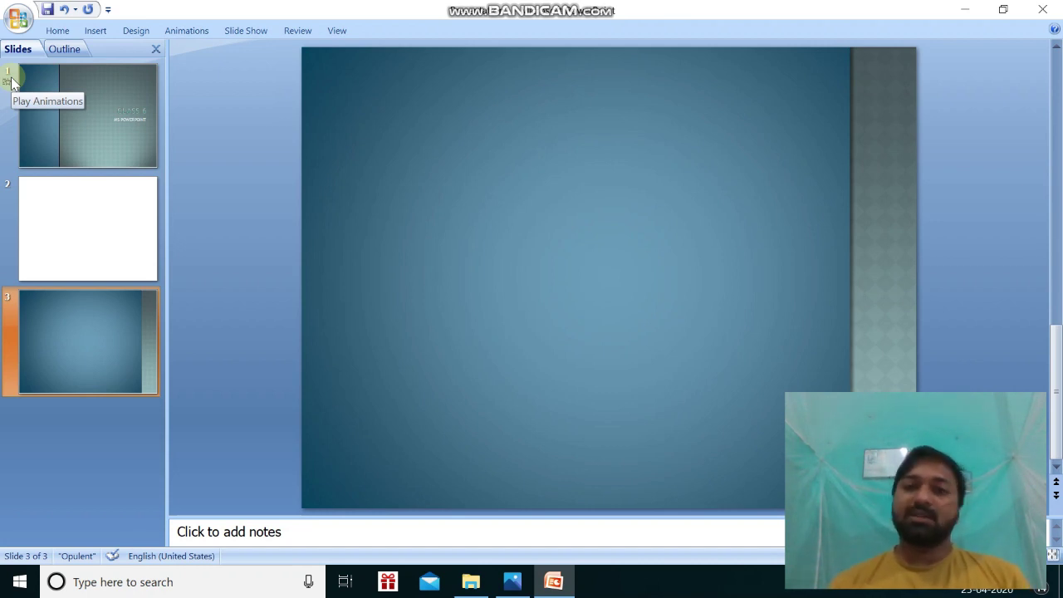
{"action": "left_click", "coordinate": [120, 108]}
Open the Transition Speed choices, then switch over to the textbook photo.
{"action": "left_click", "coordinate": [180, 33]}
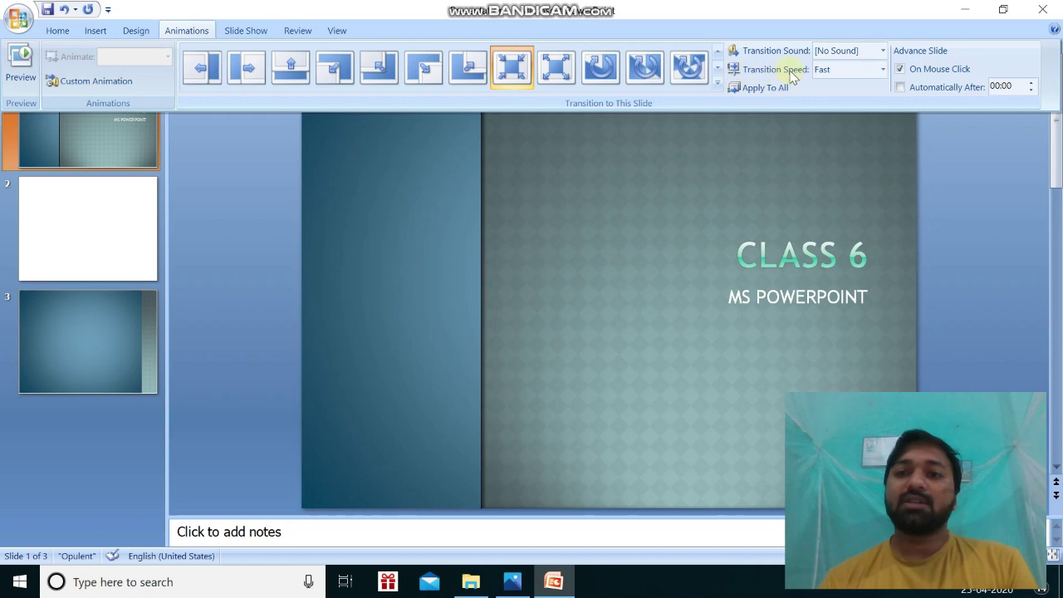
{"action": "left_click", "coordinate": [837, 72]}
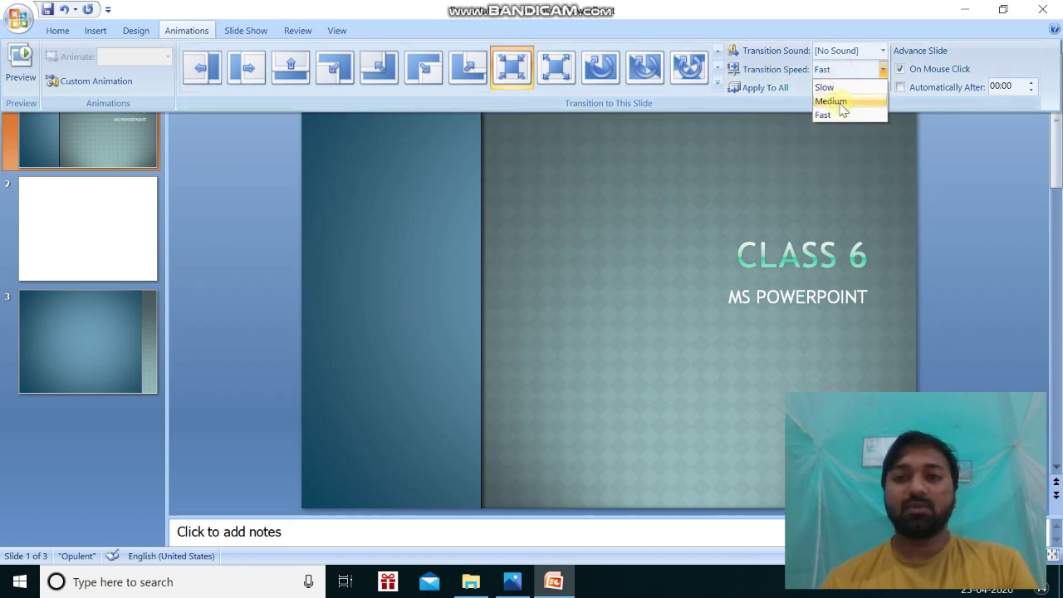
{"action": "key", "text": "alt+Tab"}
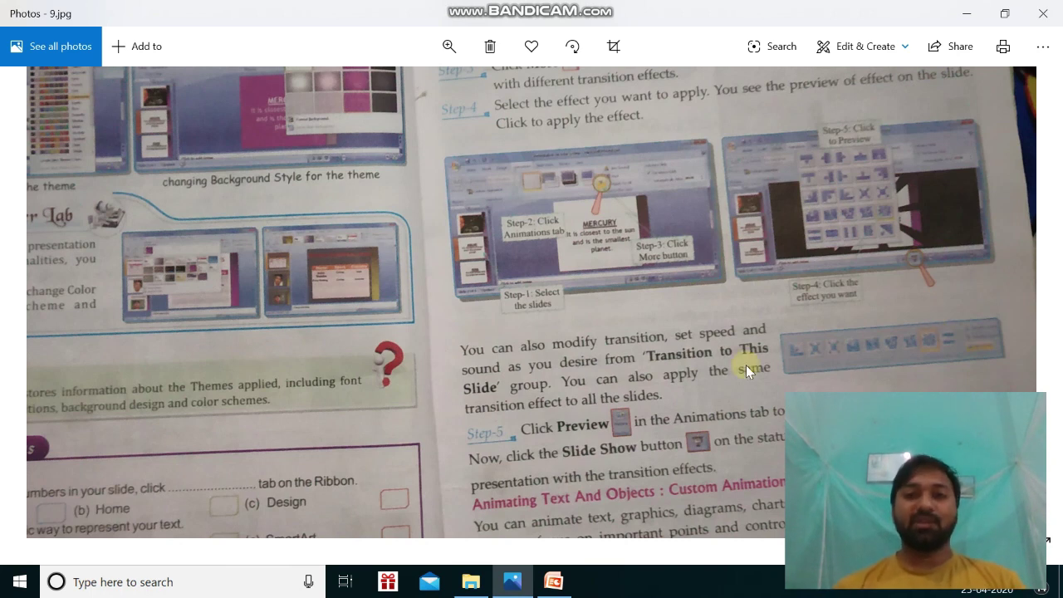
{"action": "scroll", "coordinate": [719, 249], "scroll_direction": "down", "scroll_amount": 3}
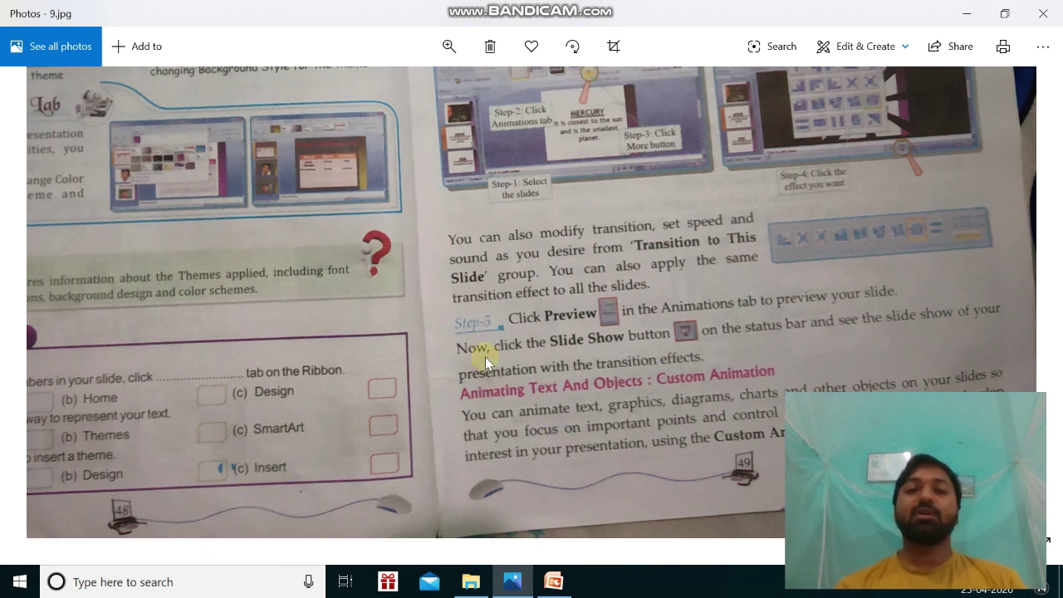
{"action": "scroll", "coordinate": [555, 383], "scroll_direction": "up", "scroll_amount": 3}
{"action": "scroll", "coordinate": [545, 466], "scroll_direction": "left", "scroll_amount": 2}
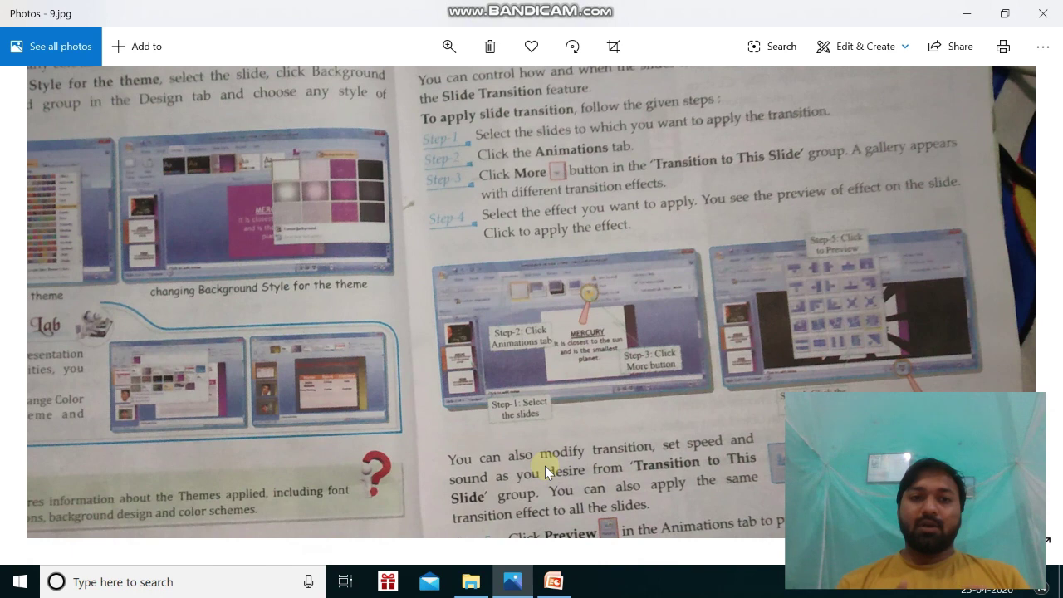
{"action": "scroll", "coordinate": [543, 521], "scroll_direction": "down", "scroll_amount": 2}
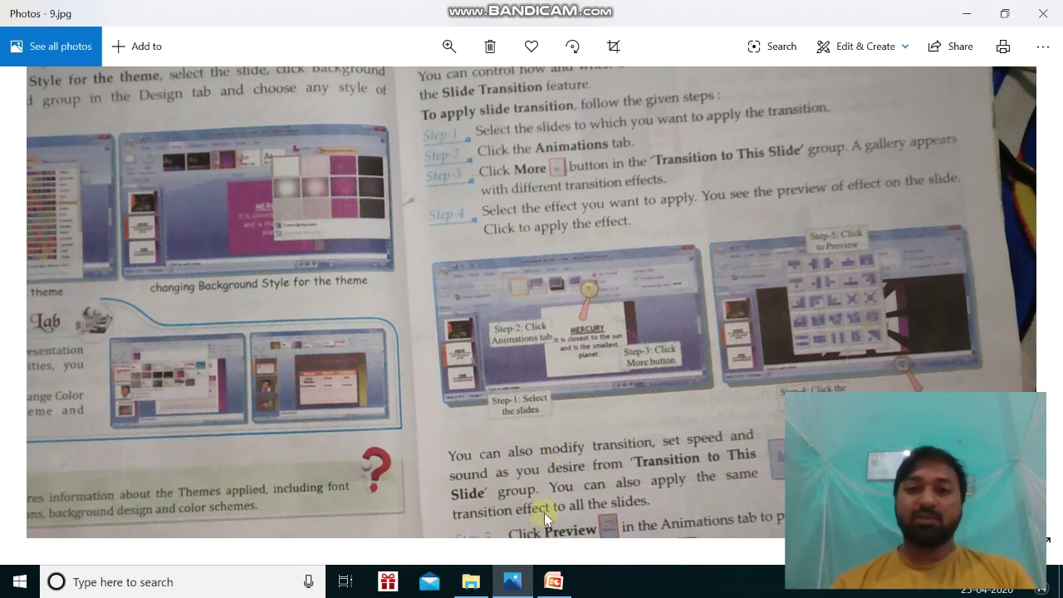
{"action": "scroll", "coordinate": [512, 432], "scroll_direction": "down", "scroll_amount": 5}
{"action": "key", "text": "Right"}
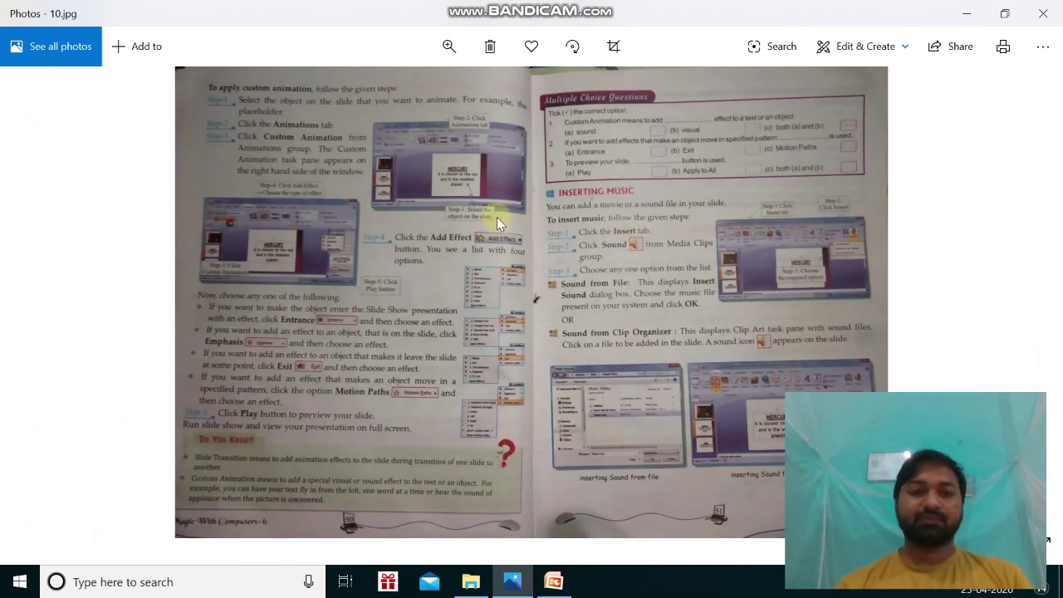
Zoom into 10.jpg's custom animation steps, pan down, then return to PowerPoint.
{"action": "scroll", "coordinate": [497, 217], "scroll_direction": "up", "scroll_amount": 1}
{"action": "scroll", "coordinate": [496, 217], "scroll_direction": "up", "scroll_amount": 1}
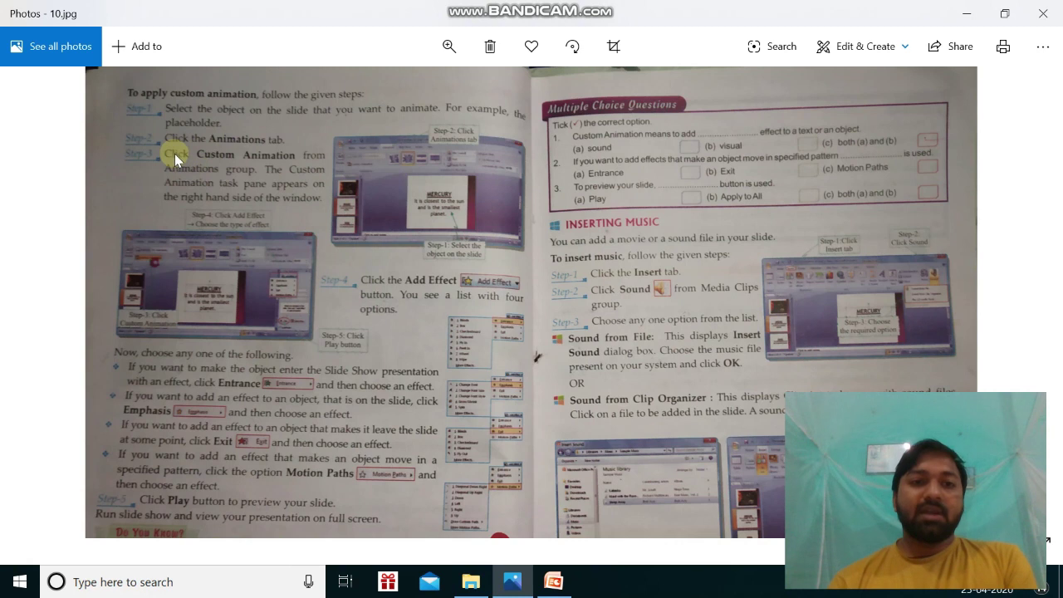
{"action": "left_click_drag", "start_coordinate": [342, 208], "coordinate": [345, 168]}
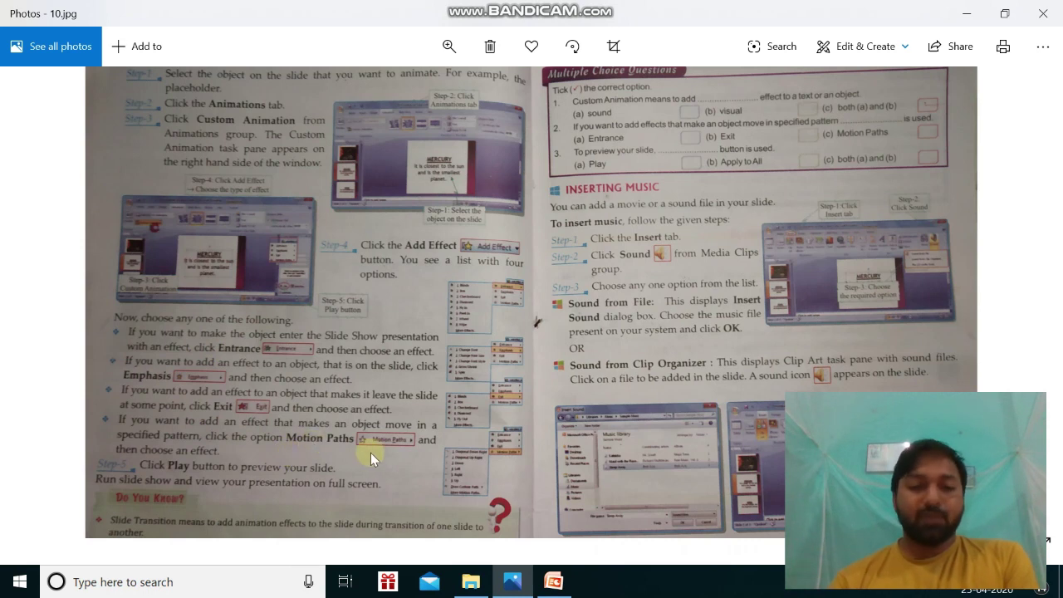
{"action": "key", "text": "alt+Tab"}
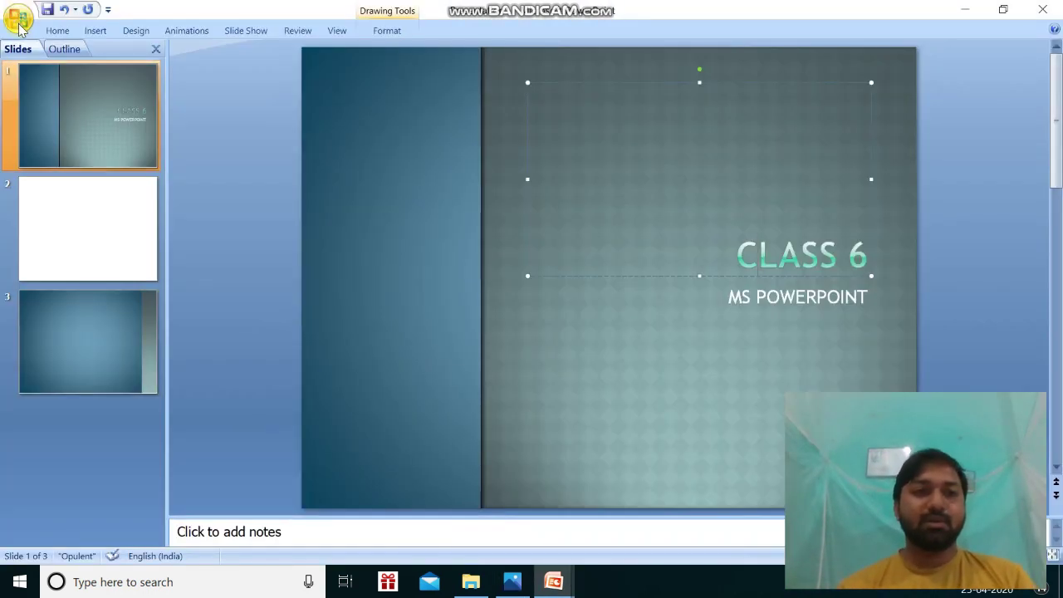
Create a new presentation from the installed Contemporary Photo Album template and select its sunflower picture.
{"action": "left_click", "coordinate": [18, 18]}
{"action": "left_click", "coordinate": [47, 53]}
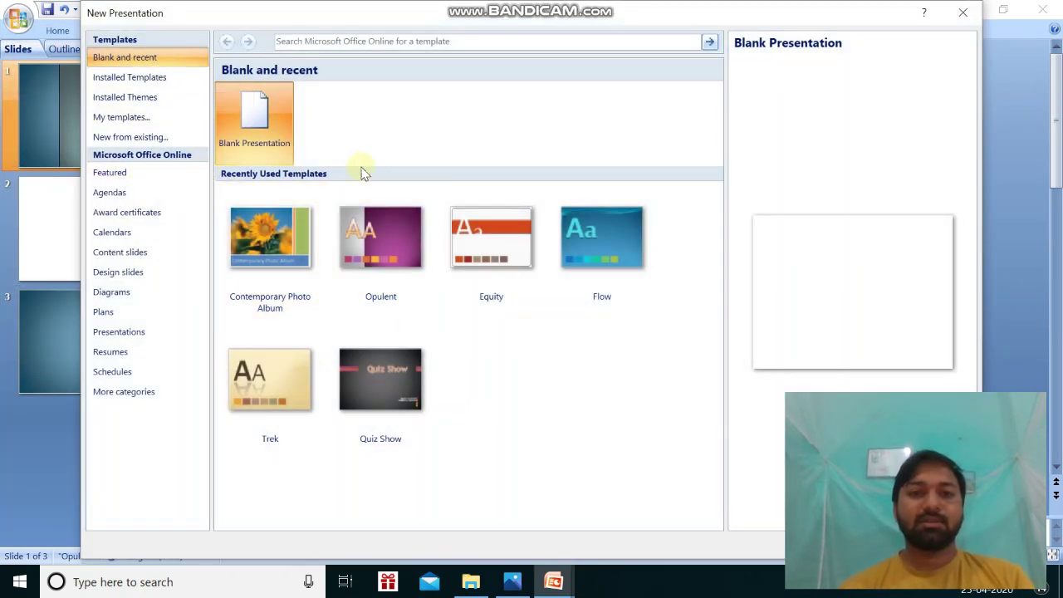
{"action": "left_click", "coordinate": [186, 77]}
{"action": "double_click", "coordinate": [470, 158]}
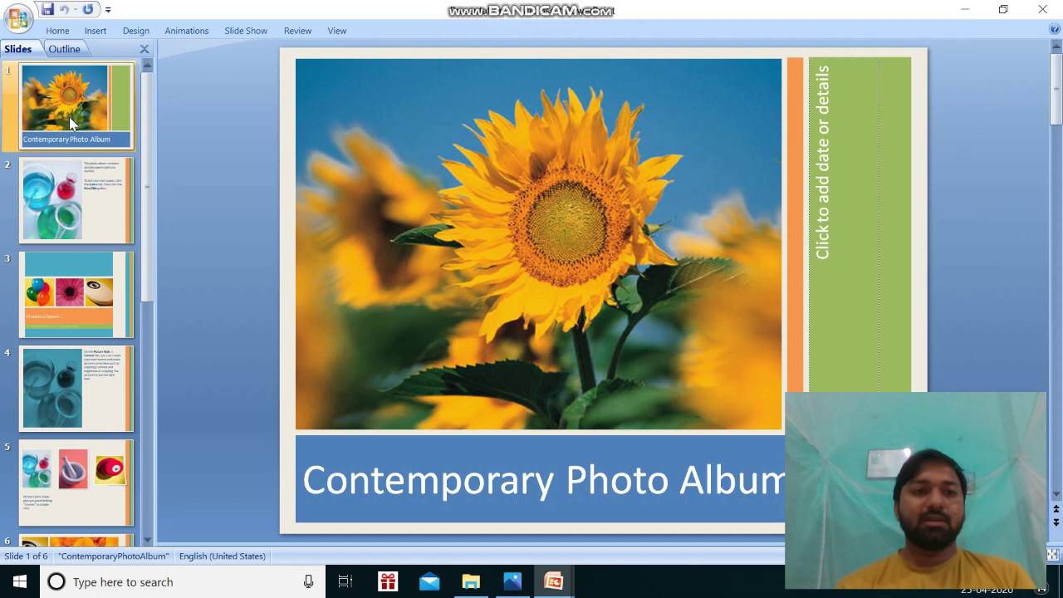
{"action": "left_click", "coordinate": [525, 192]}
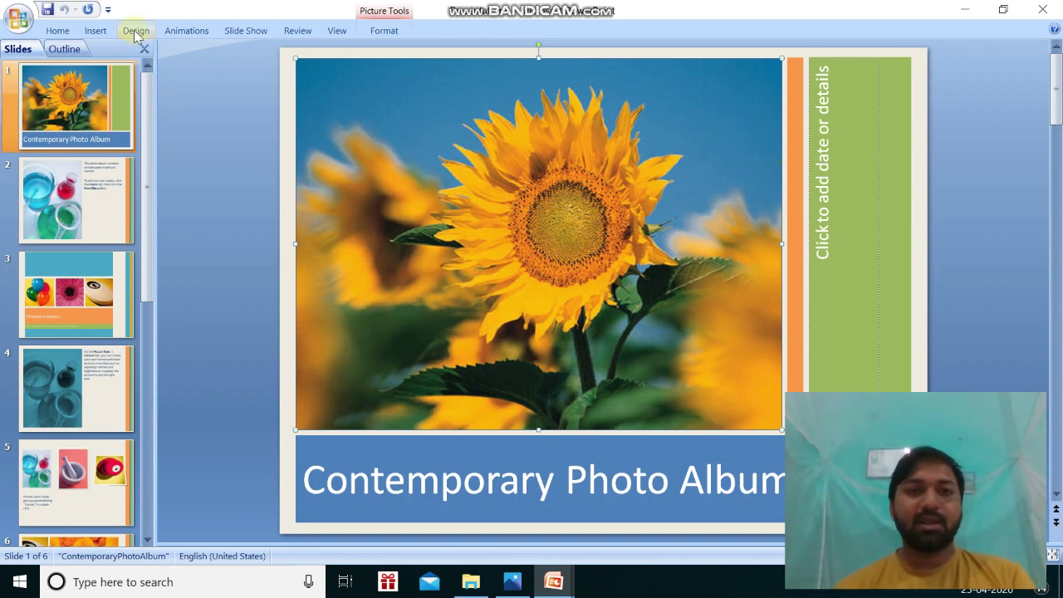
Give the sunflower picture a Blinds entrance effect in Custom Animation, then go to slide 2.
{"action": "left_click", "coordinate": [188, 32]}
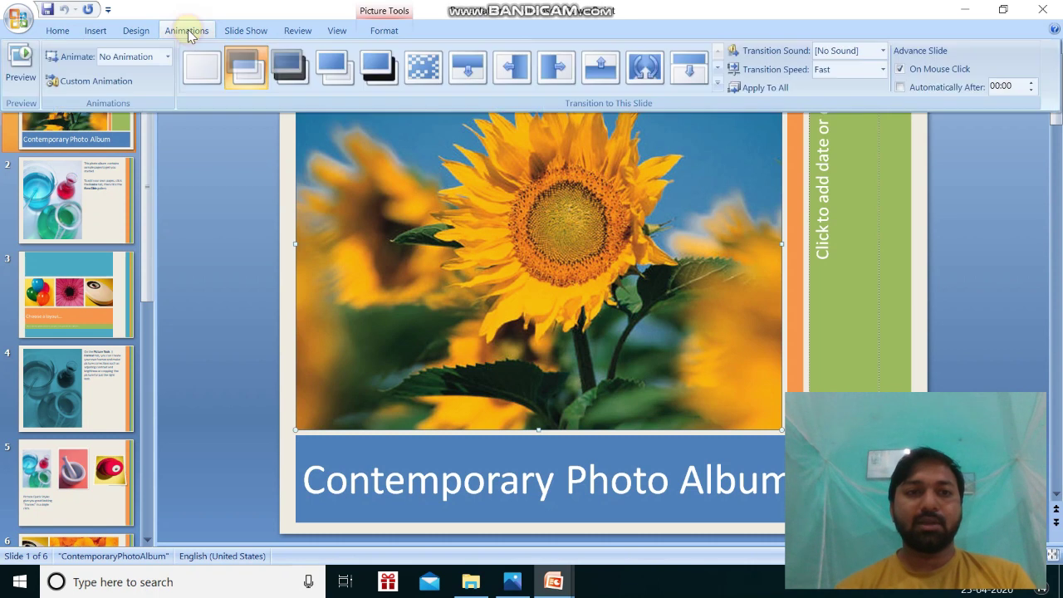
{"action": "left_click", "coordinate": [96, 84]}
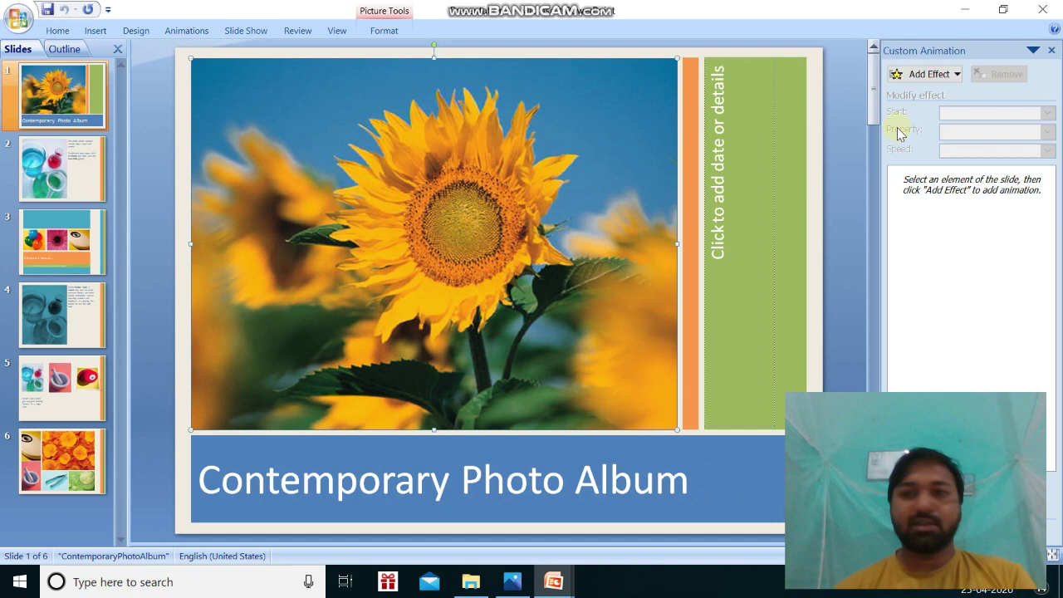
{"action": "left_click", "coordinate": [920, 76]}
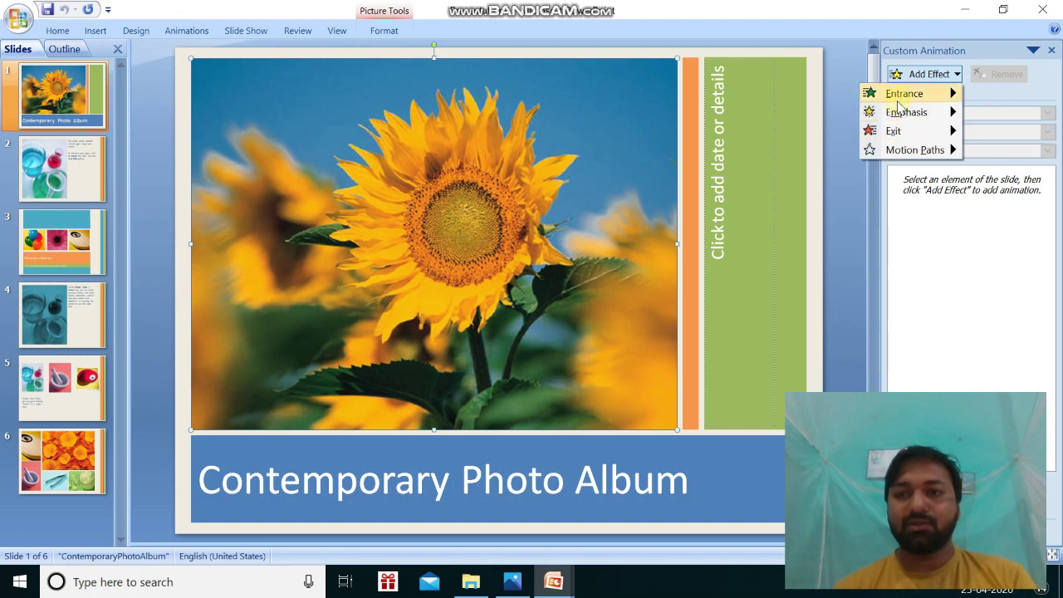
{"action": "mouse_move", "coordinate": [898, 157]}
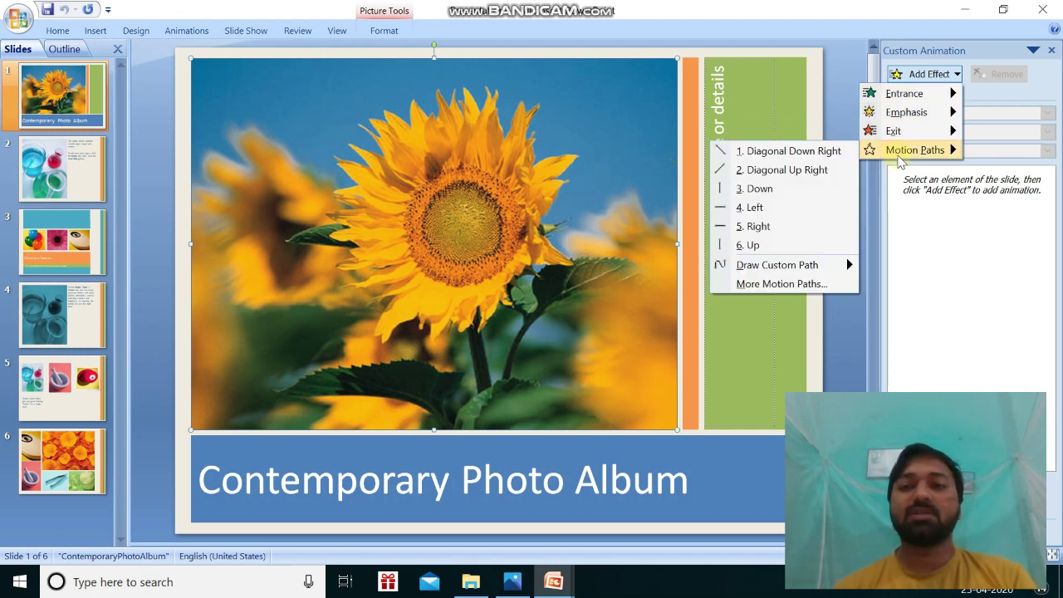
{"action": "mouse_move", "coordinate": [891, 99]}
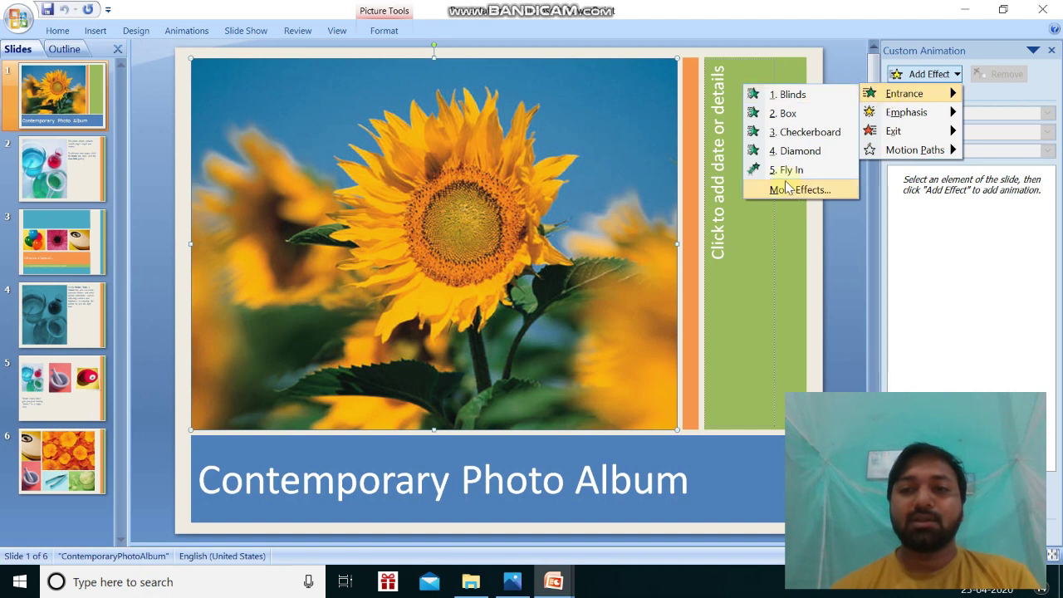
{"action": "left_click", "coordinate": [781, 96]}
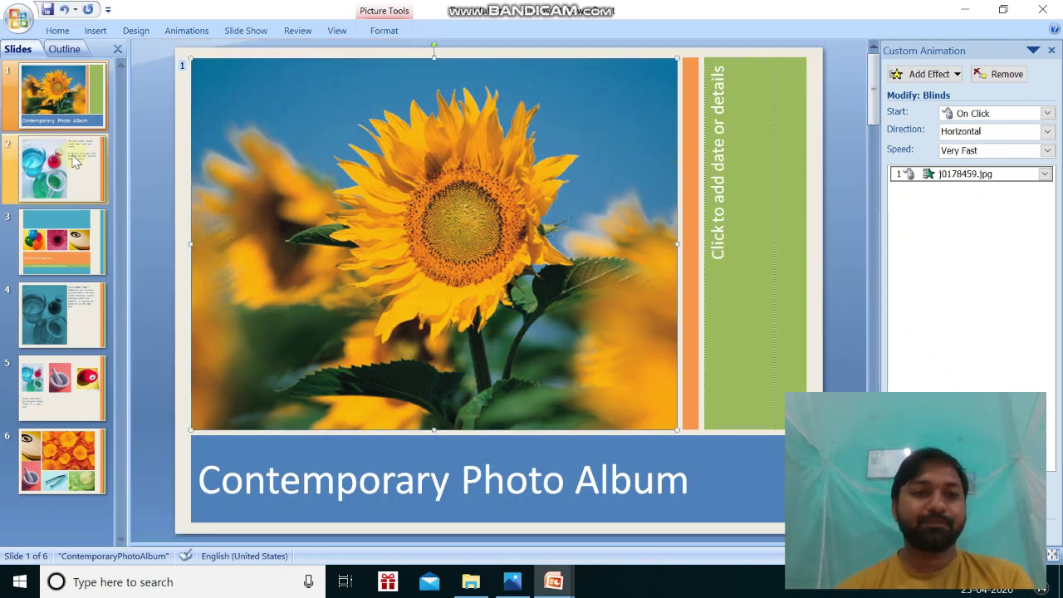
{"action": "left_click", "coordinate": [50, 166]}
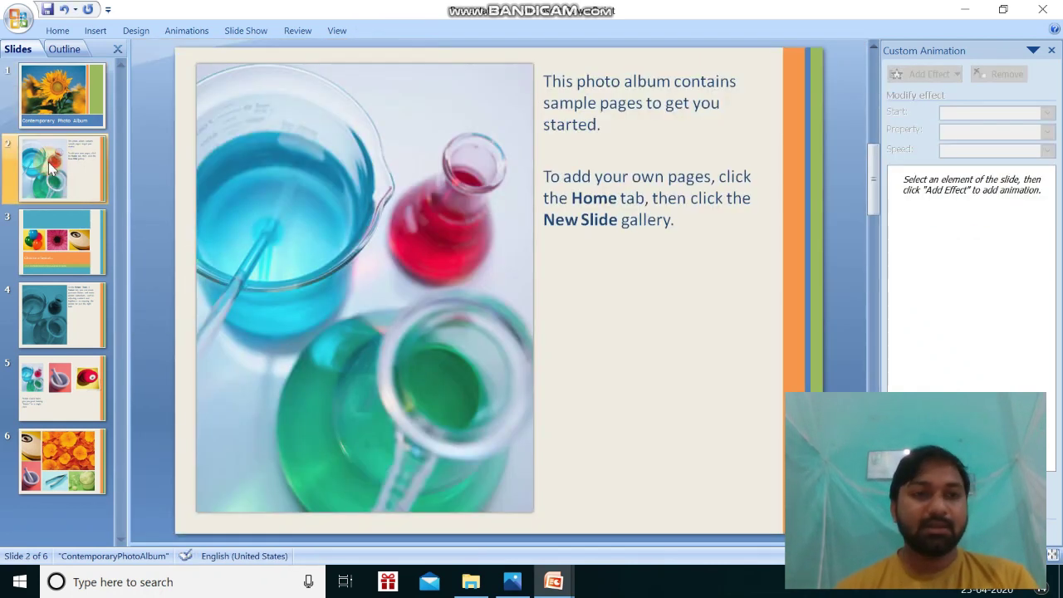
Apply a Grow/Shrink emphasis effect to the beakers picture on slide 2.
{"action": "left_click", "coordinate": [186, 30]}
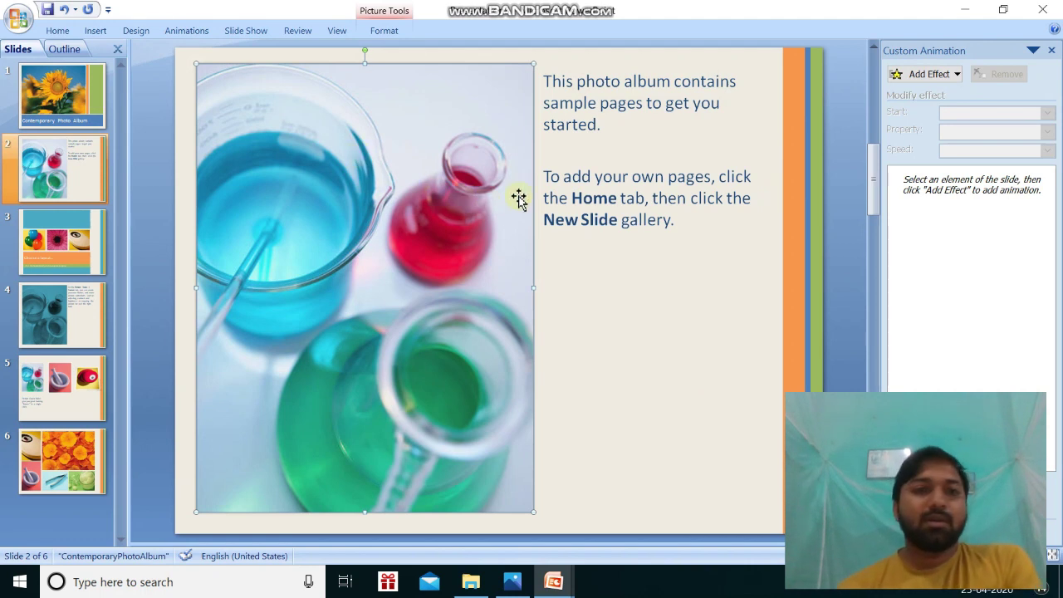
{"action": "left_click", "coordinate": [934, 77]}
{"action": "mouse_move", "coordinate": [901, 112]}
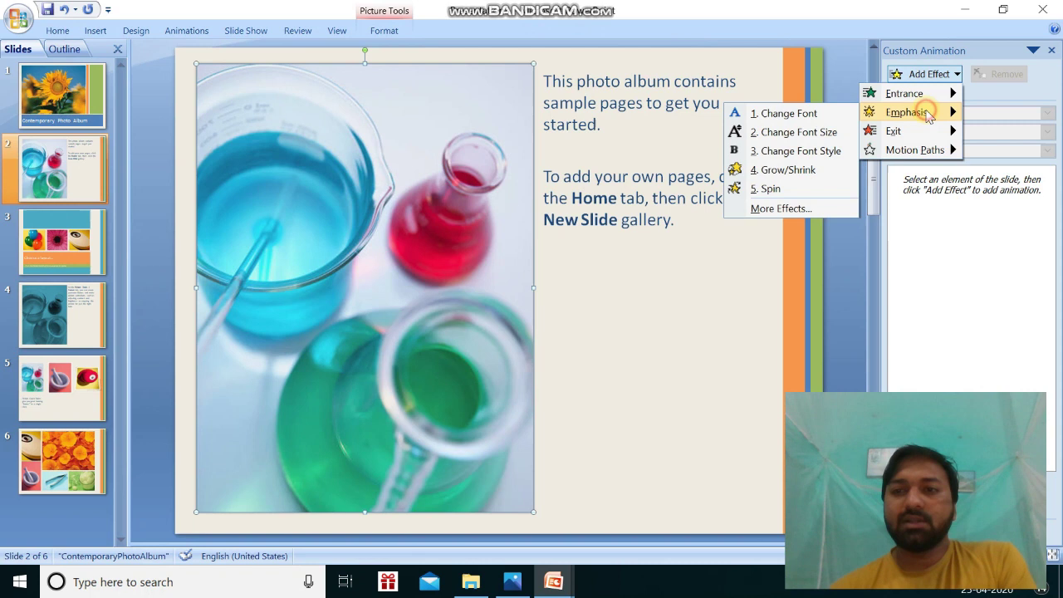
{"action": "left_click", "coordinate": [800, 172]}
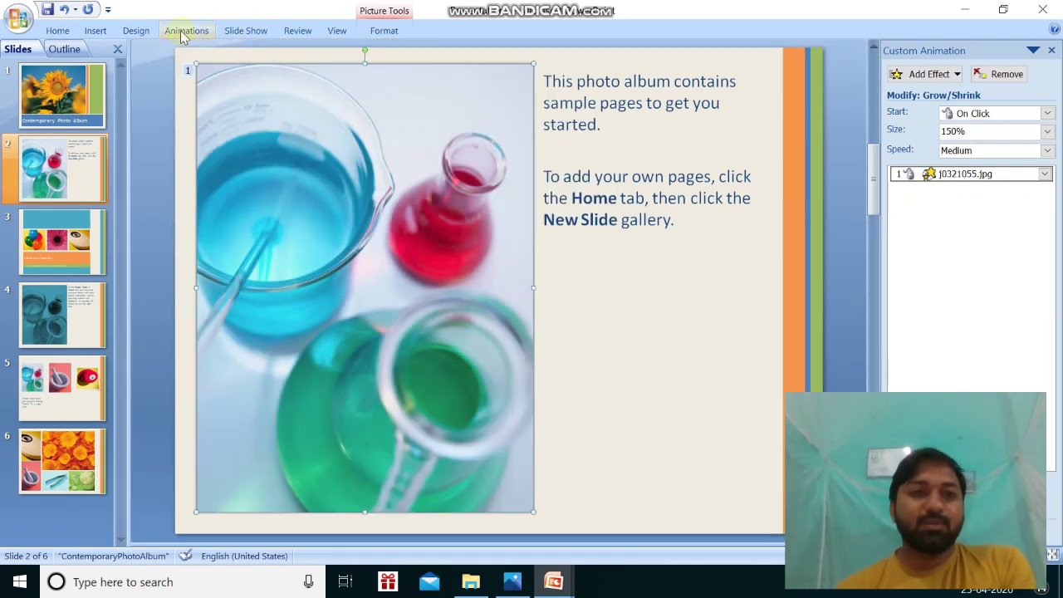
Move to slide 3, reopen Custom Animation, and select the pink flower picture.
{"action": "left_click", "coordinate": [185, 31]}
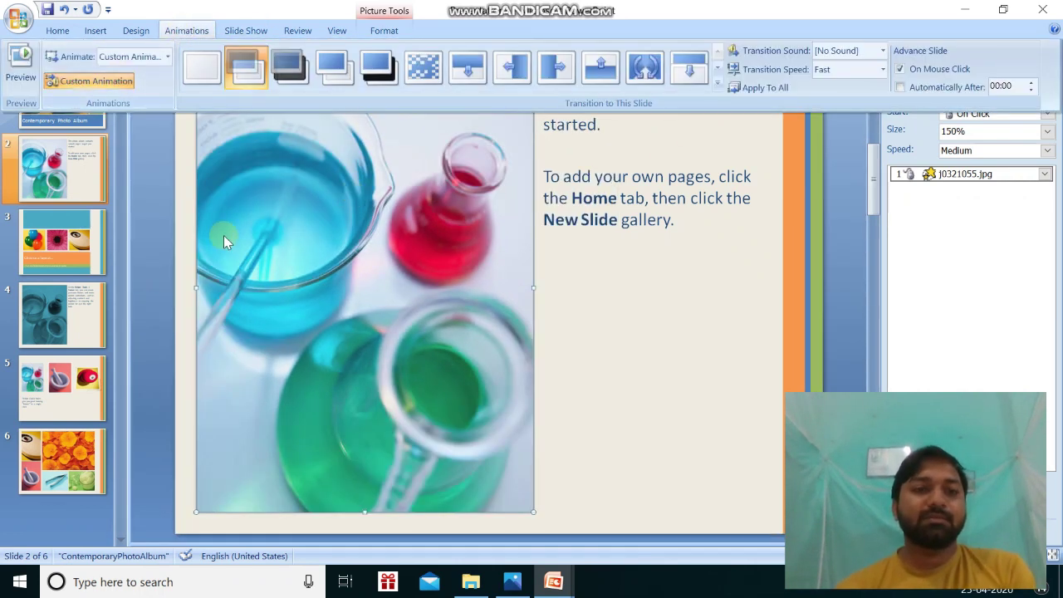
{"action": "left_click", "coordinate": [82, 318]}
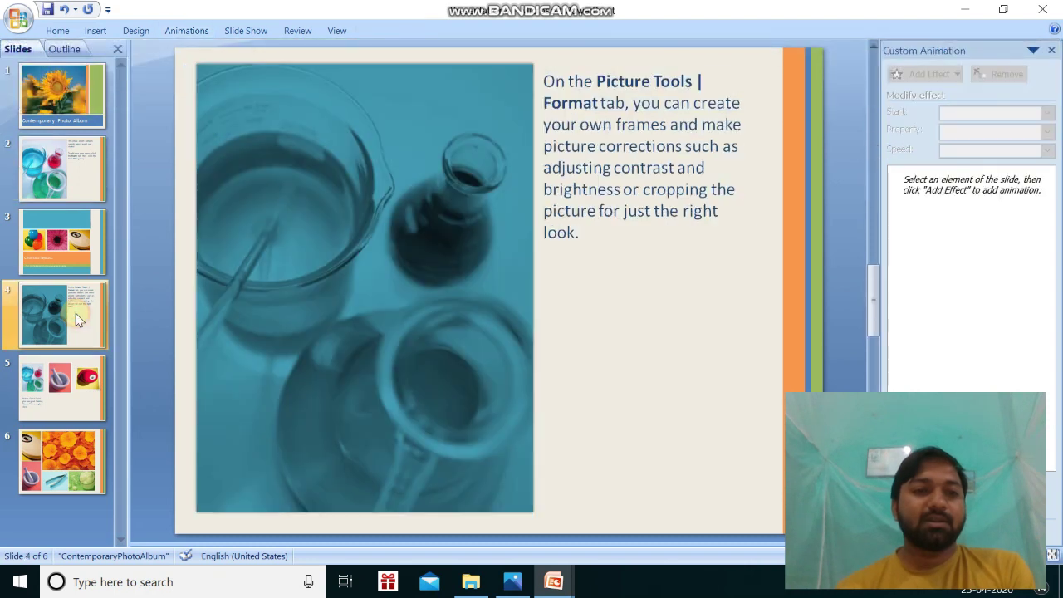
{"action": "left_click", "coordinate": [406, 282]}
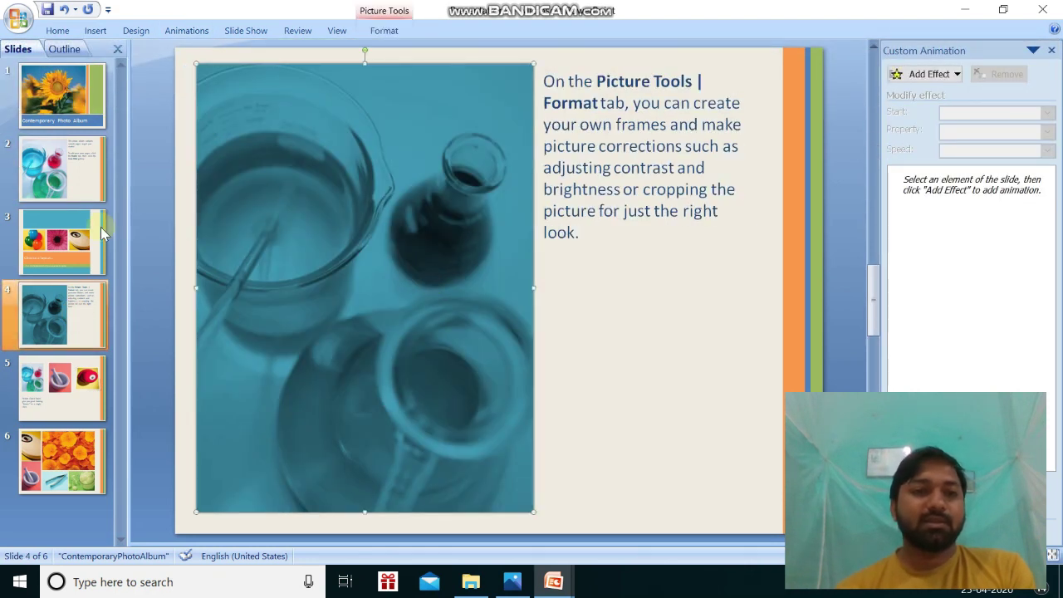
{"action": "left_click", "coordinate": [46, 242]}
{"action": "left_click", "coordinate": [264, 245]}
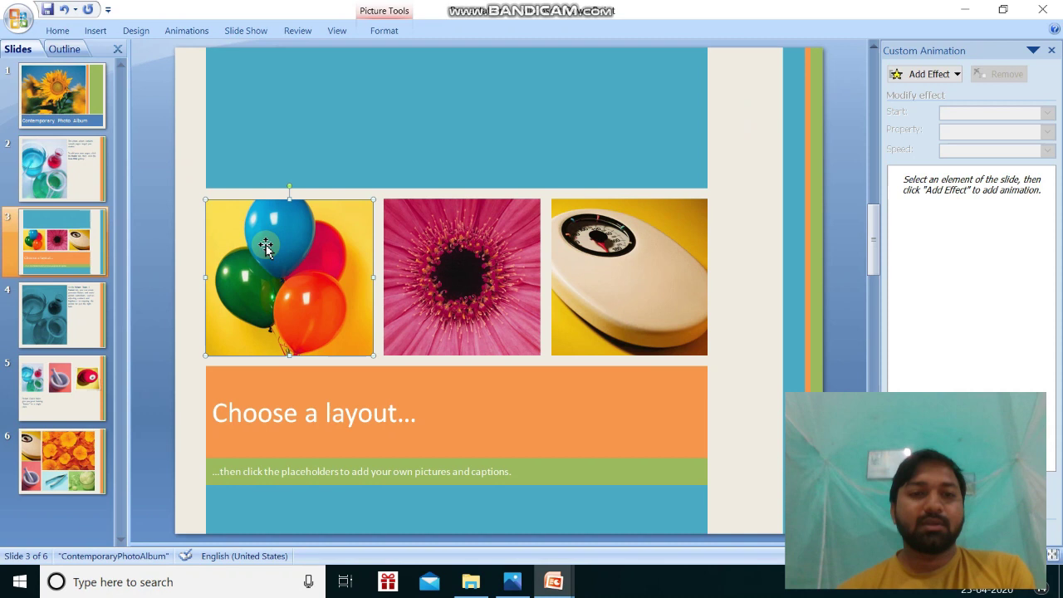
{"action": "left_click", "coordinate": [265, 169]}
{"action": "left_click", "coordinate": [186, 31]}
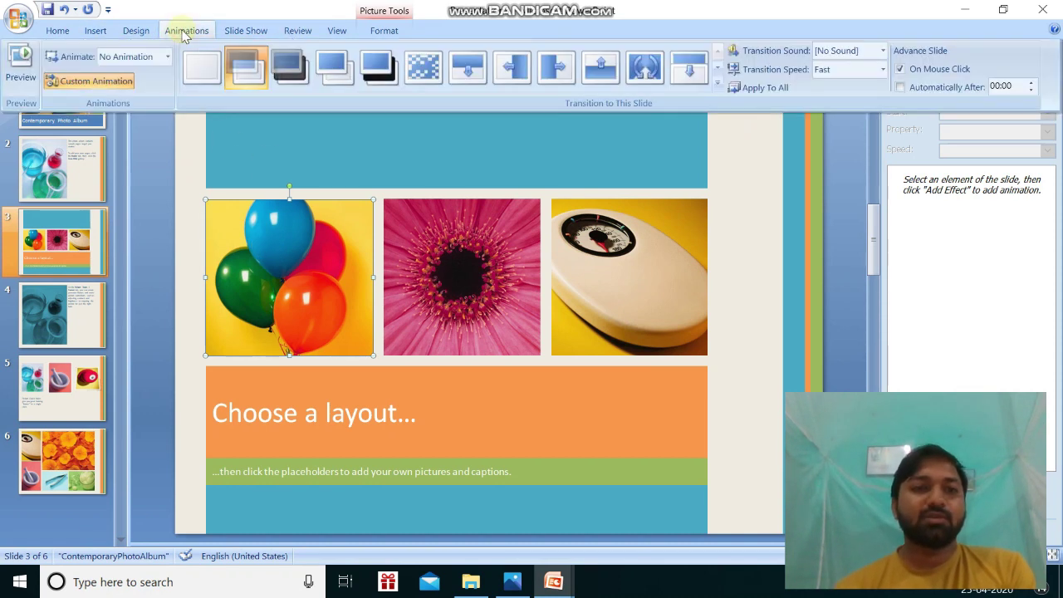
{"action": "left_click", "coordinate": [110, 81]}
{"action": "key", "text": "ctrl+F1"}
{"action": "key", "text": "Tab"}
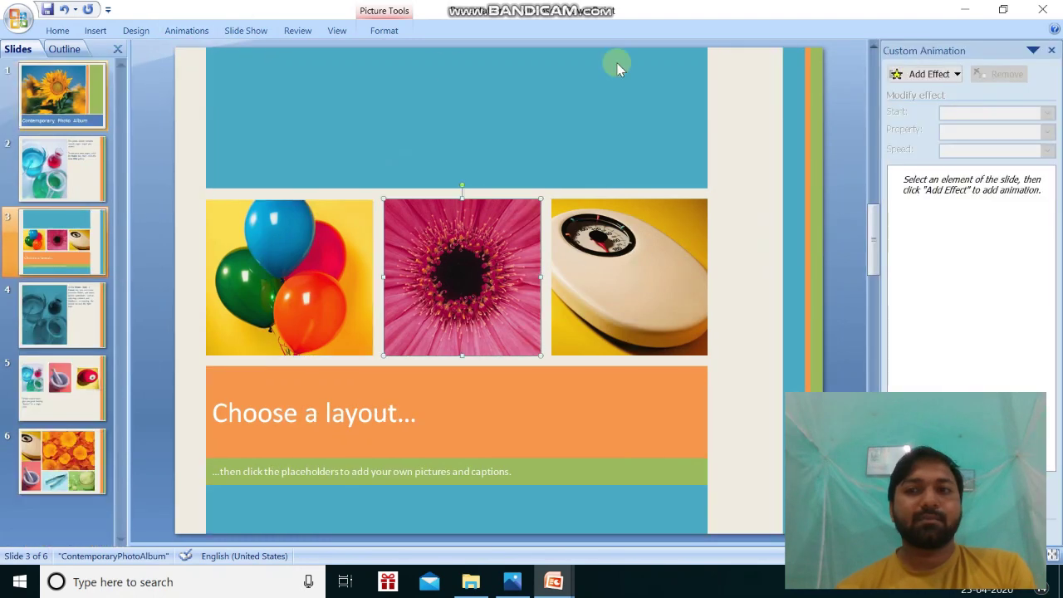
Give the pink flower picture a Down motion path.
{"action": "left_click", "coordinate": [954, 75]}
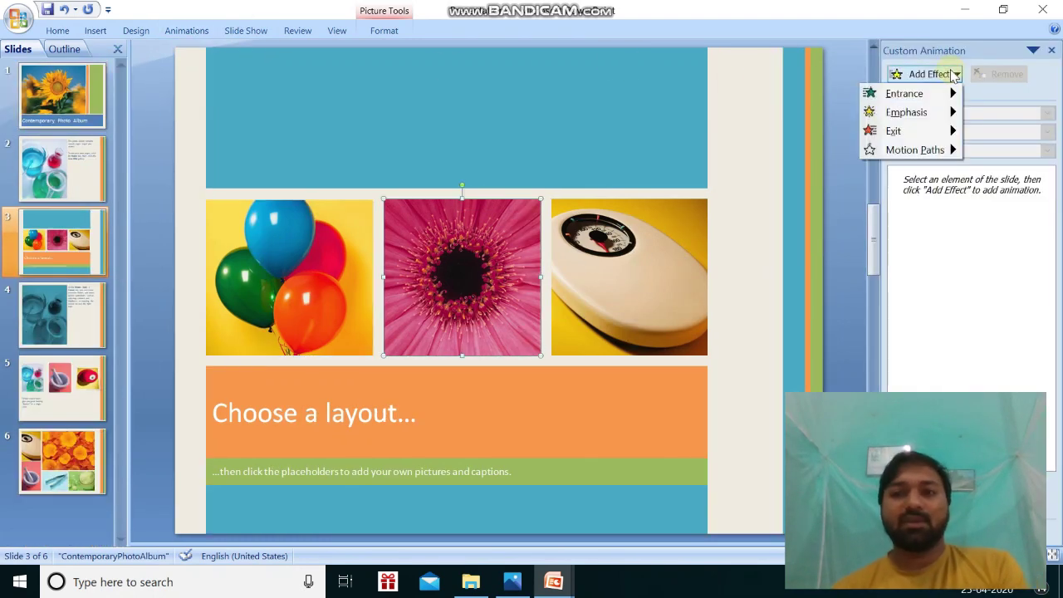
{"action": "mouse_move", "coordinate": [906, 148]}
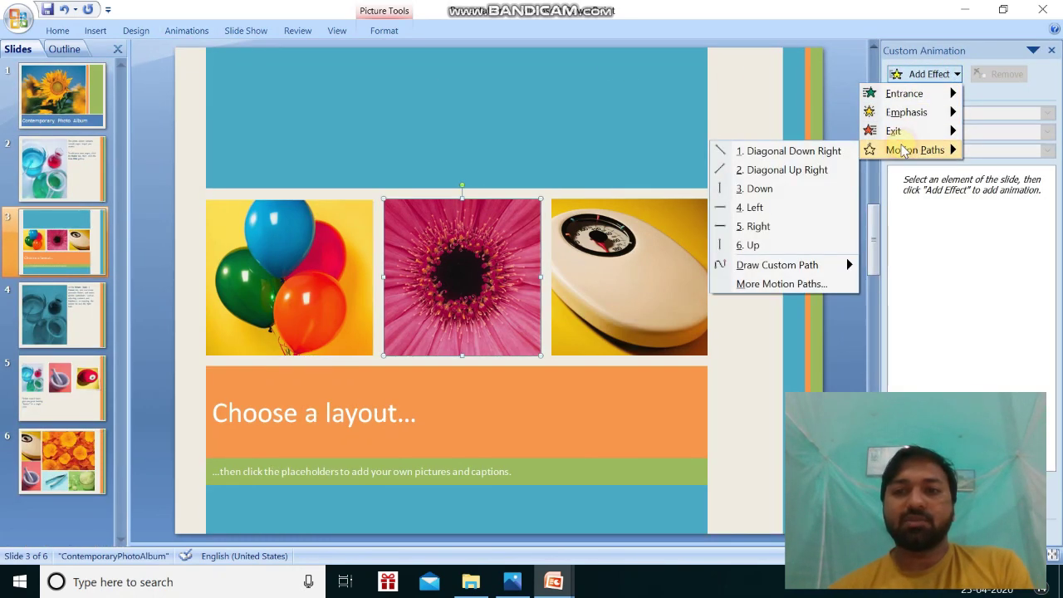
{"action": "left_click", "coordinate": [785, 190]}
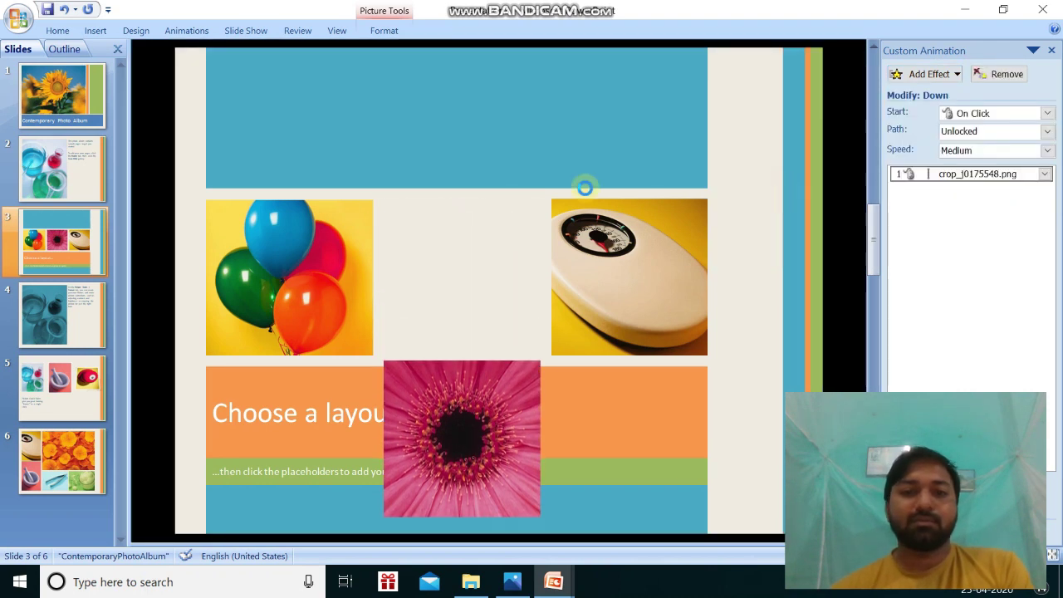
Give the scale picture an Up motion path.
{"action": "left_click", "coordinate": [618, 274]}
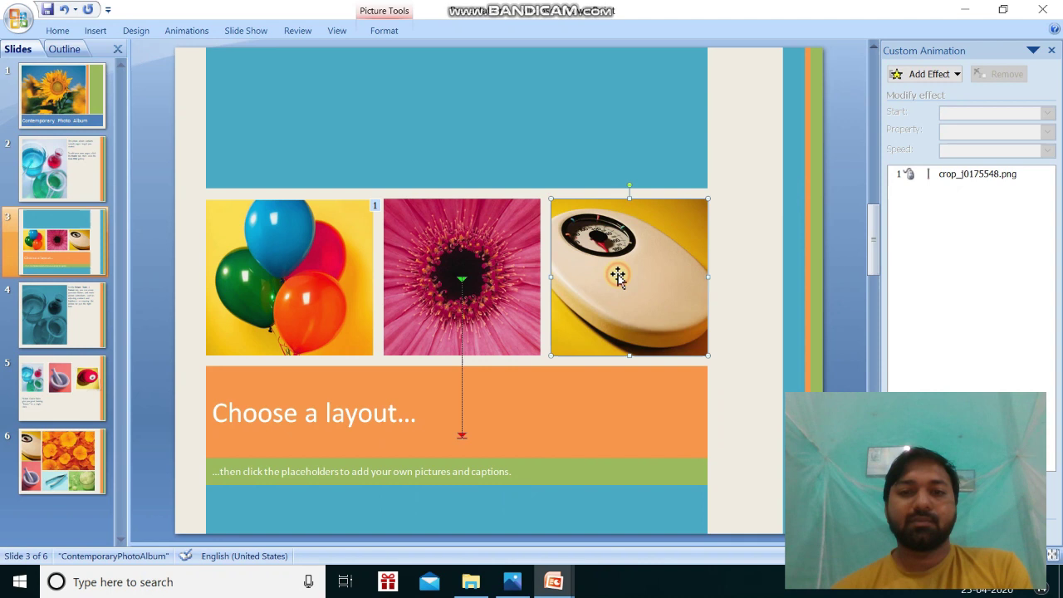
{"action": "left_click", "coordinate": [910, 75]}
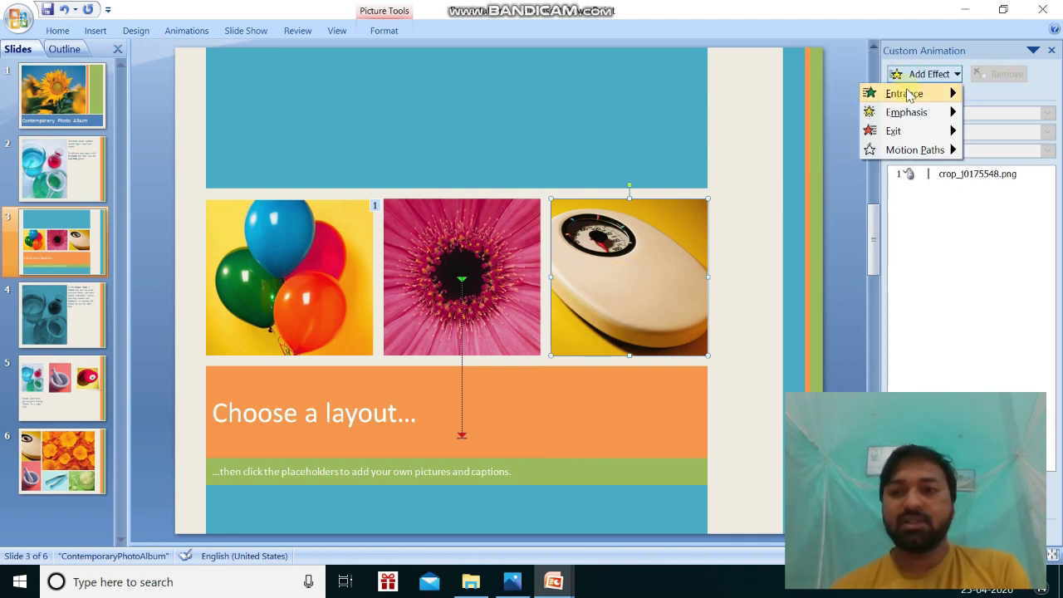
{"action": "mouse_move", "coordinate": [916, 133]}
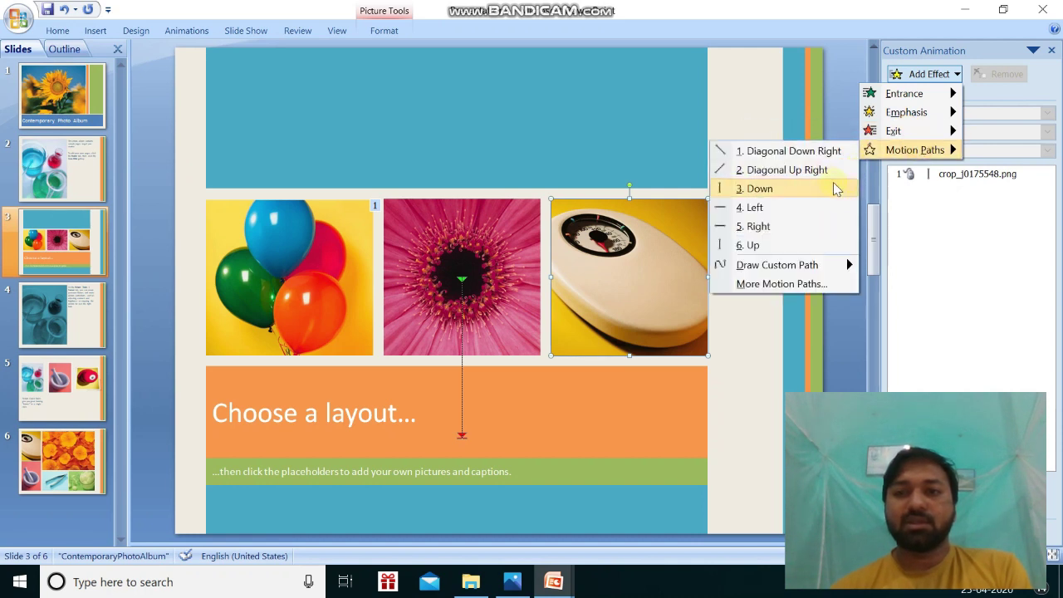
{"action": "left_click", "coordinate": [789, 241]}
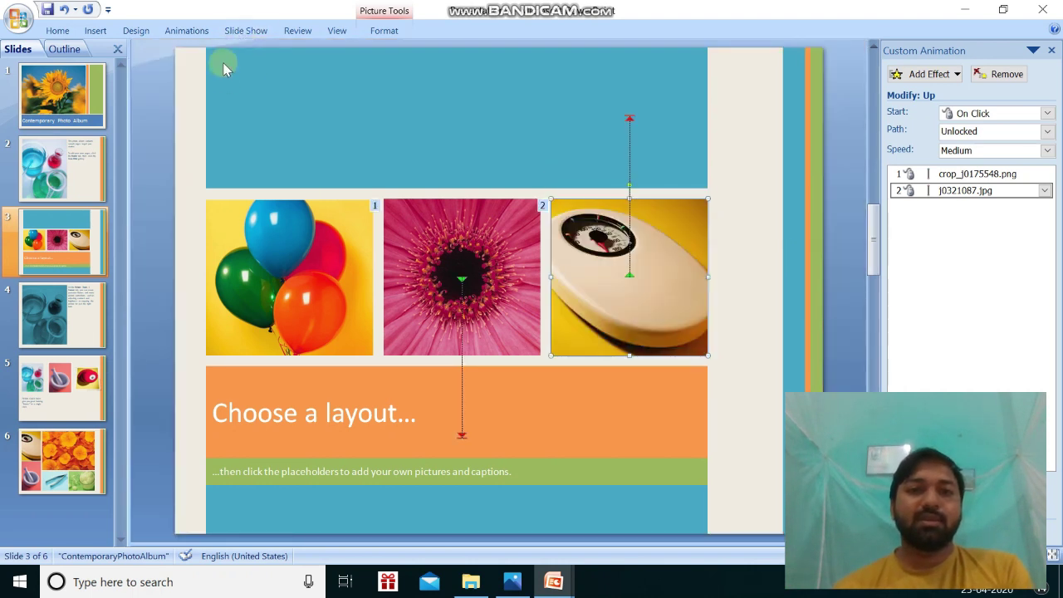
{"action": "left_click", "coordinate": [238, 33]}
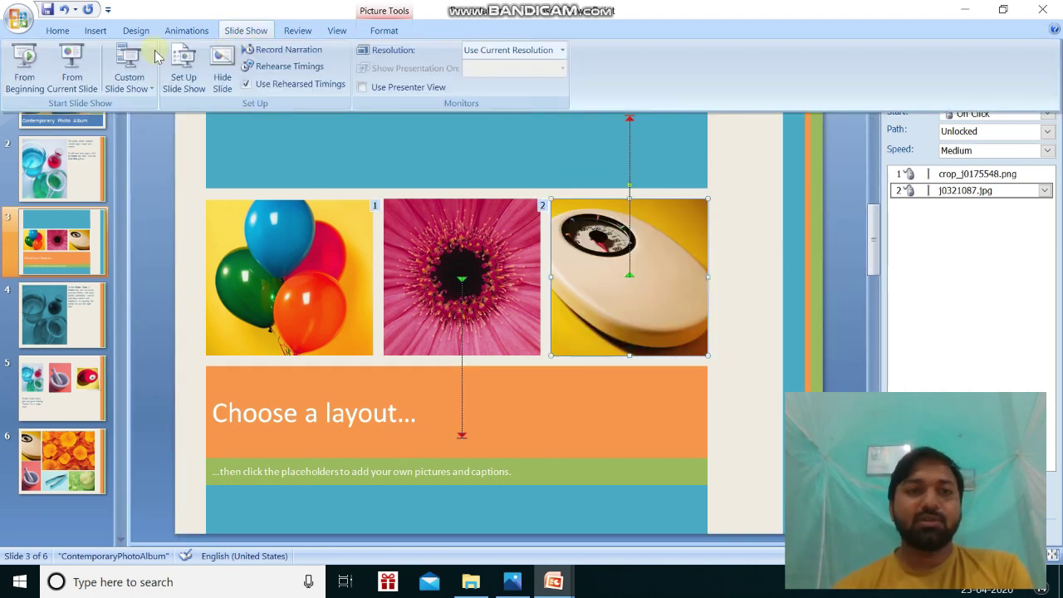
Run the show from slide 1 to the animated layout slide, end it, and switch to the textbook photo.
{"action": "left_click", "coordinate": [24, 79]}
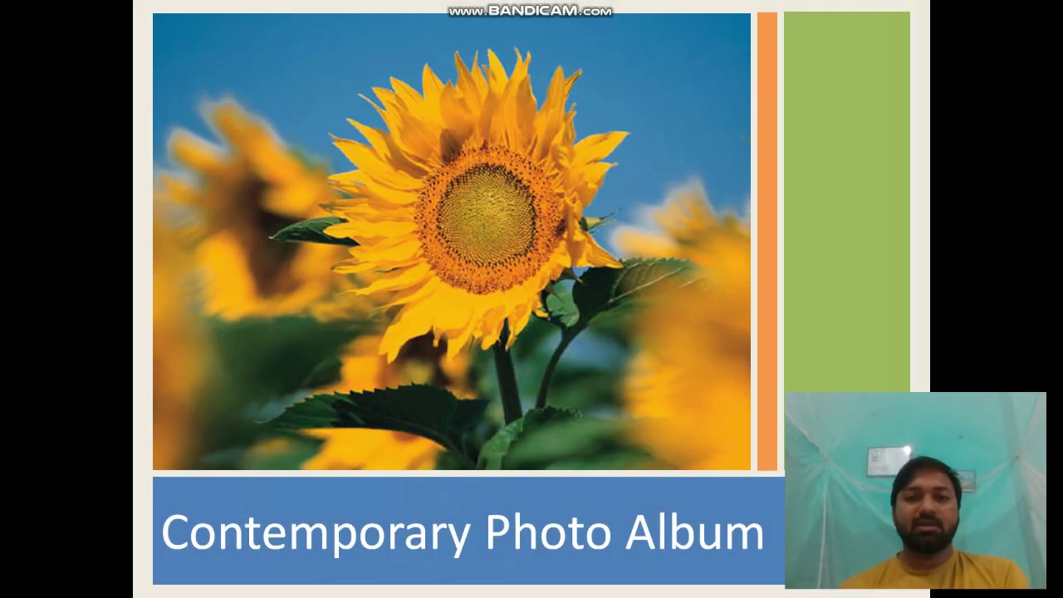
{"action": "key", "text": "Right"}
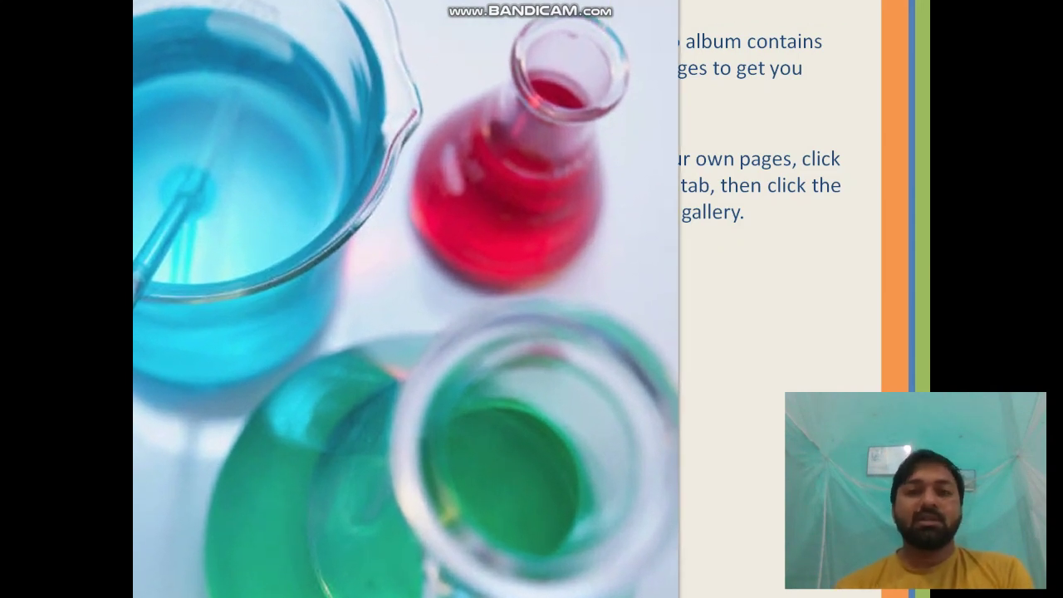
{"action": "key", "text": "Right"}
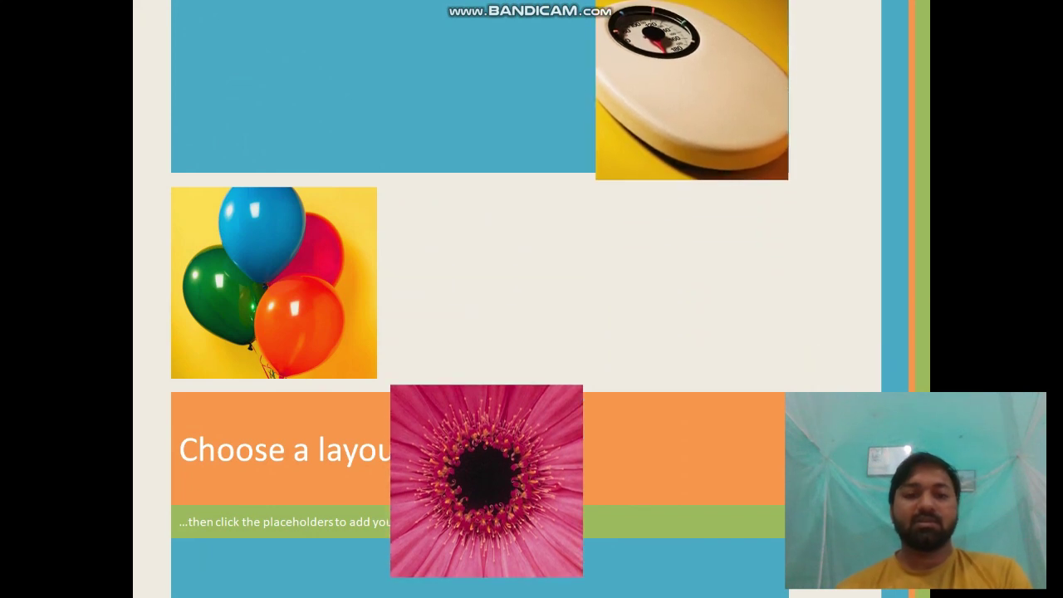
{"action": "key", "text": "Escape"}
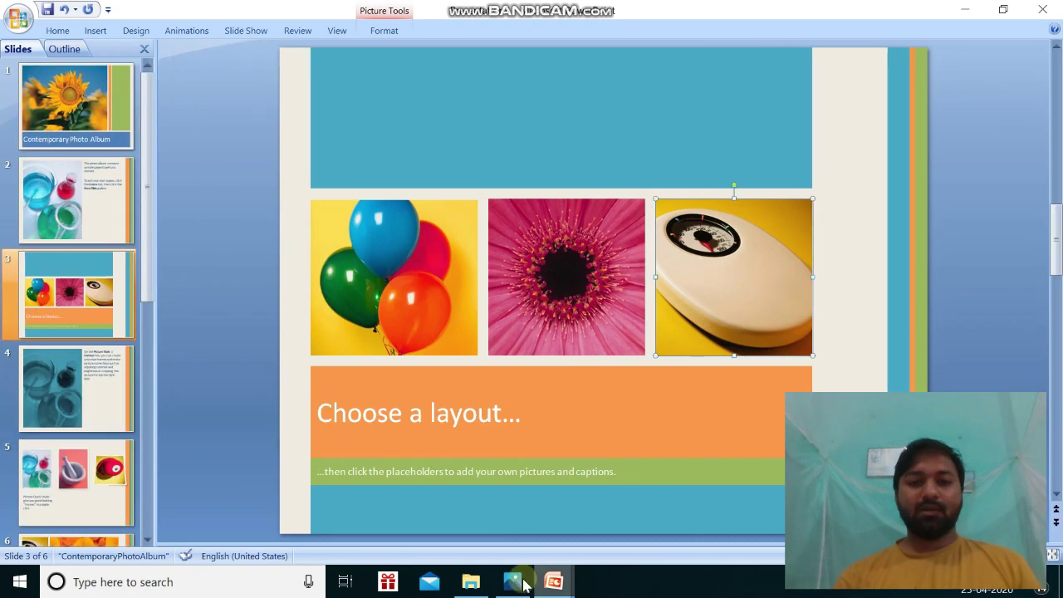
{"action": "left_click", "coordinate": [513, 581]}
Pan down the textbook page on inserting music, then return to the Flow-theme presentation.
{"action": "left_click_drag", "start_coordinate": [452, 339], "coordinate": [487, 235]}
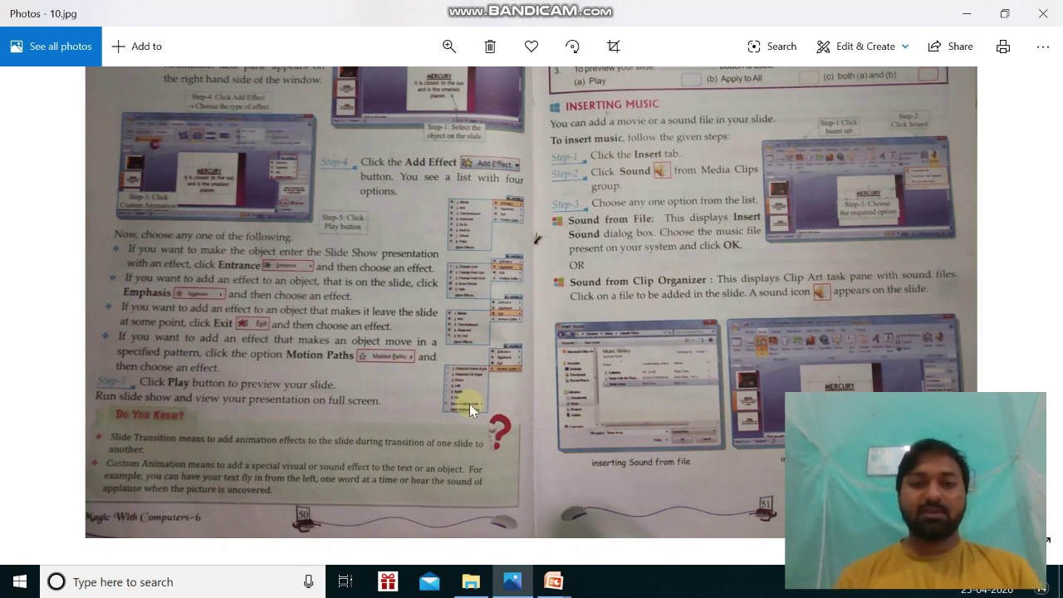
{"action": "left_click", "coordinate": [553, 582]}
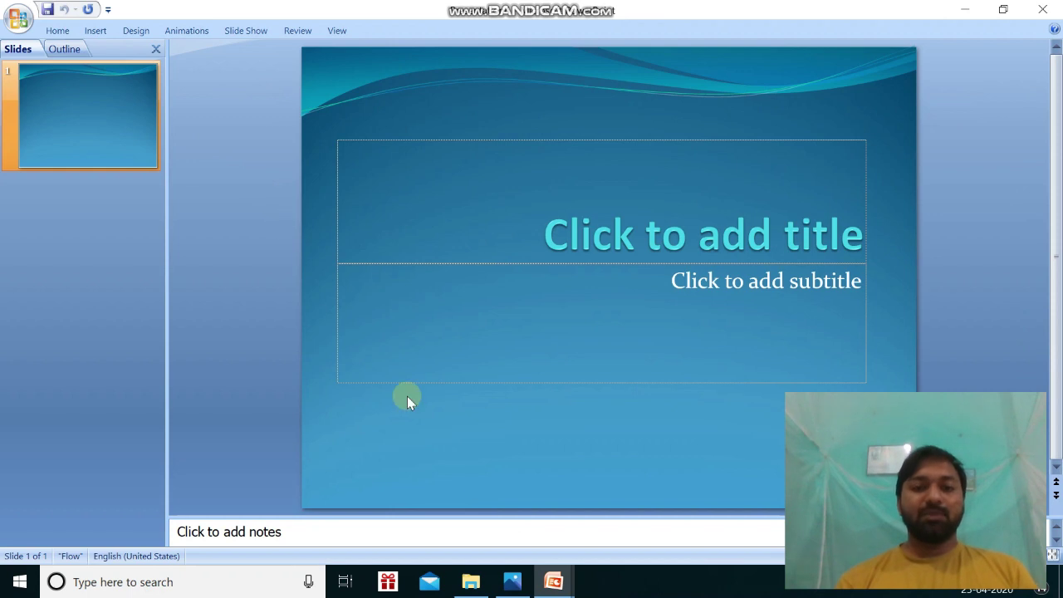
{"action": "left_click", "coordinate": [513, 582]}
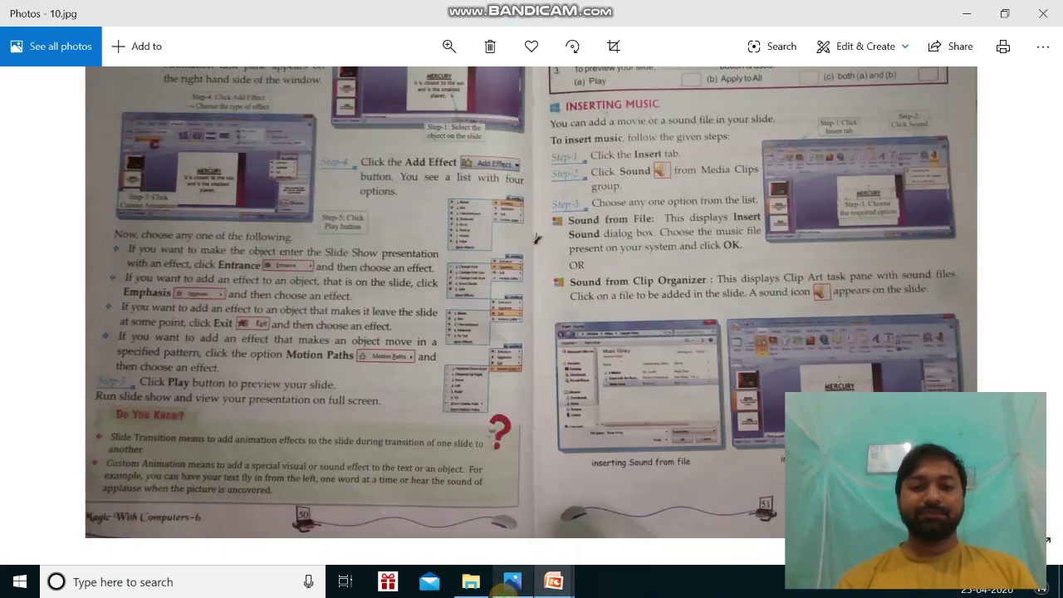
{"action": "scroll", "coordinate": [514, 369], "scroll_direction": "down", "scroll_amount": 2}
{"action": "right_click", "coordinate": [513, 369]}
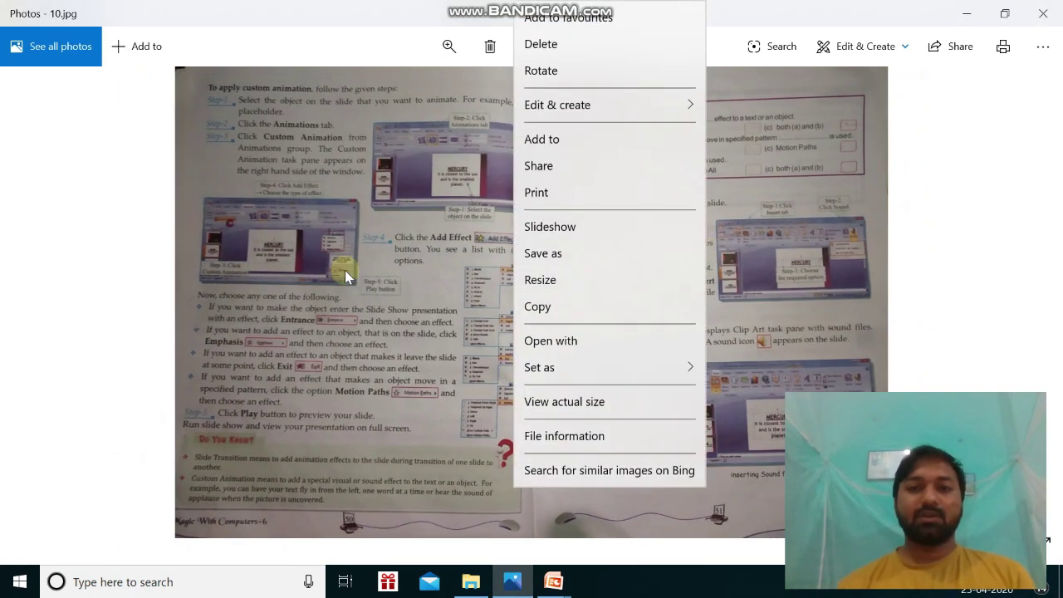
{"action": "left_click", "coordinate": [348, 277]}
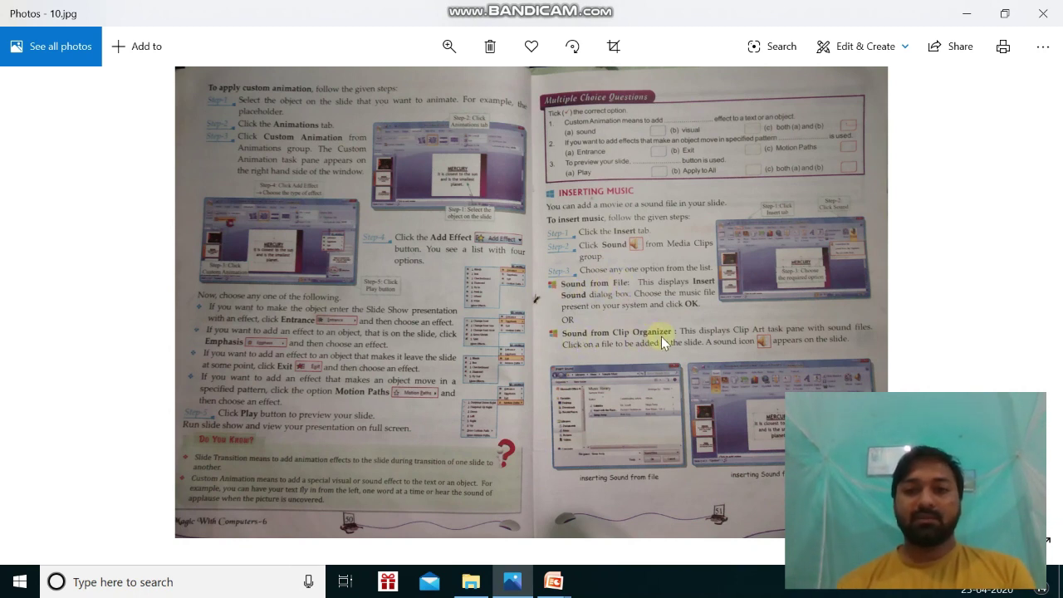
{"action": "left_click", "coordinate": [553, 582]}
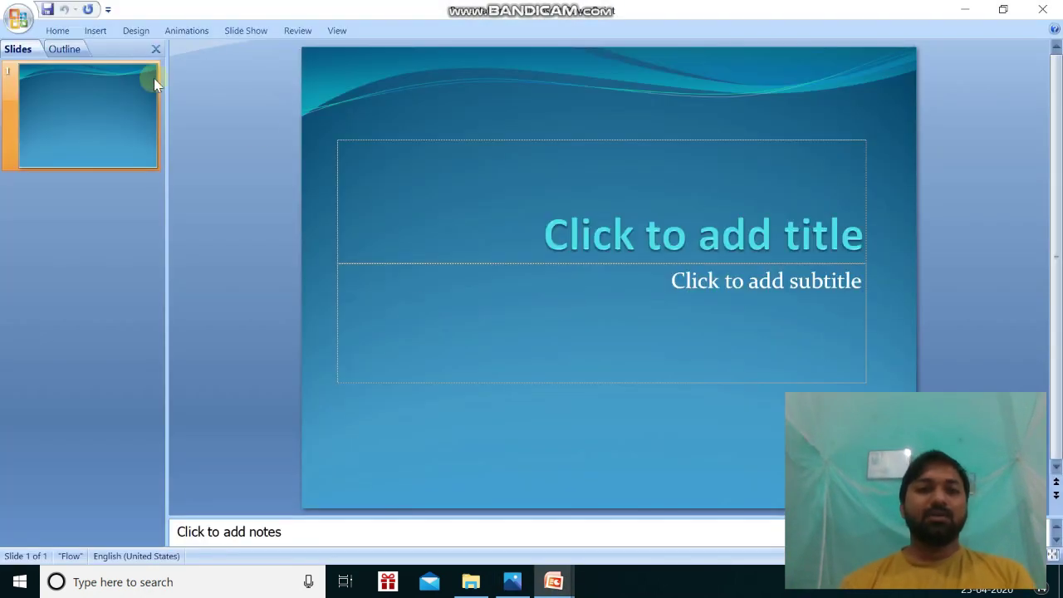
Open Sound from File, then cancel the Insert Sound dialog without adding any sound.
{"action": "left_click", "coordinate": [94, 31]}
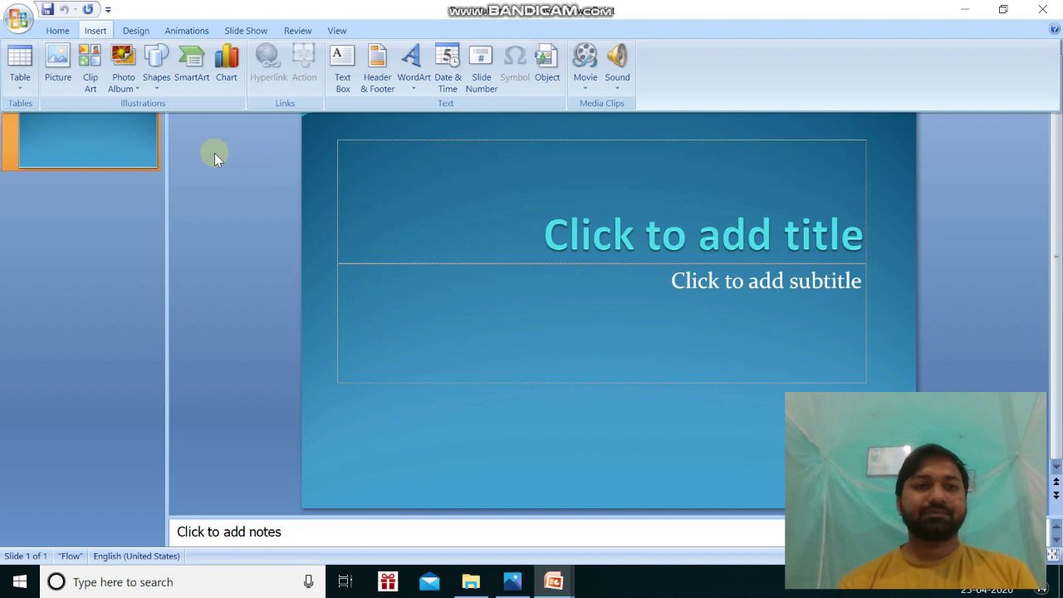
{"action": "left_click", "coordinate": [619, 86]}
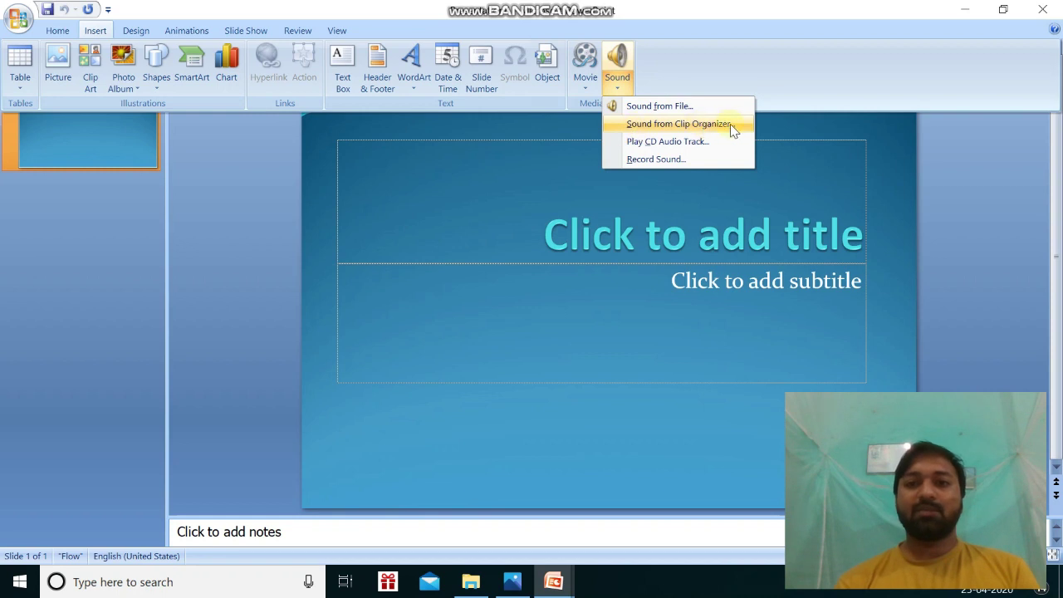
{"action": "left_click", "coordinate": [673, 104]}
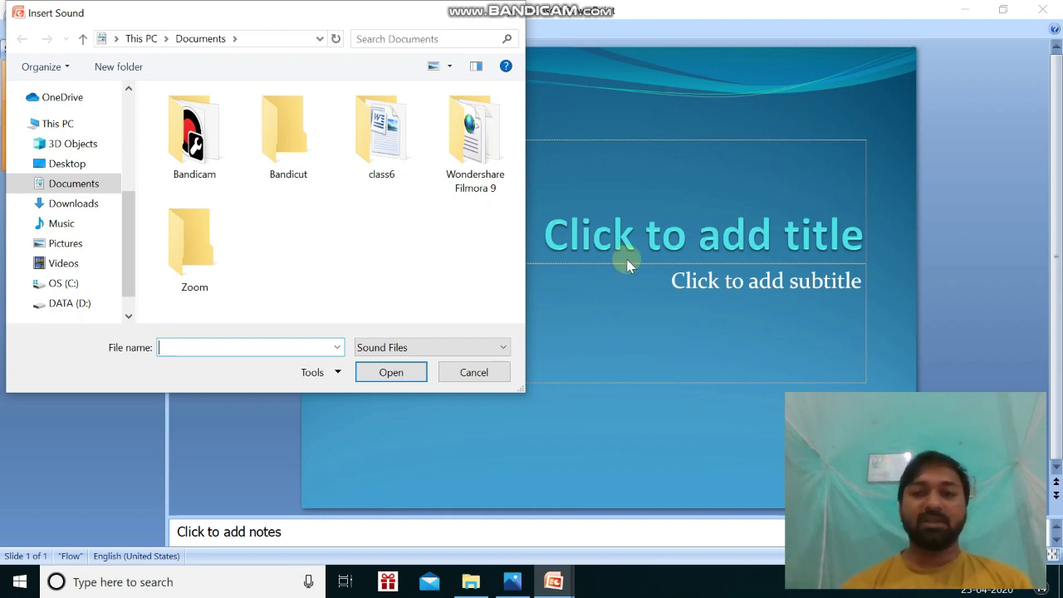
{"action": "left_click", "coordinate": [501, 376]}
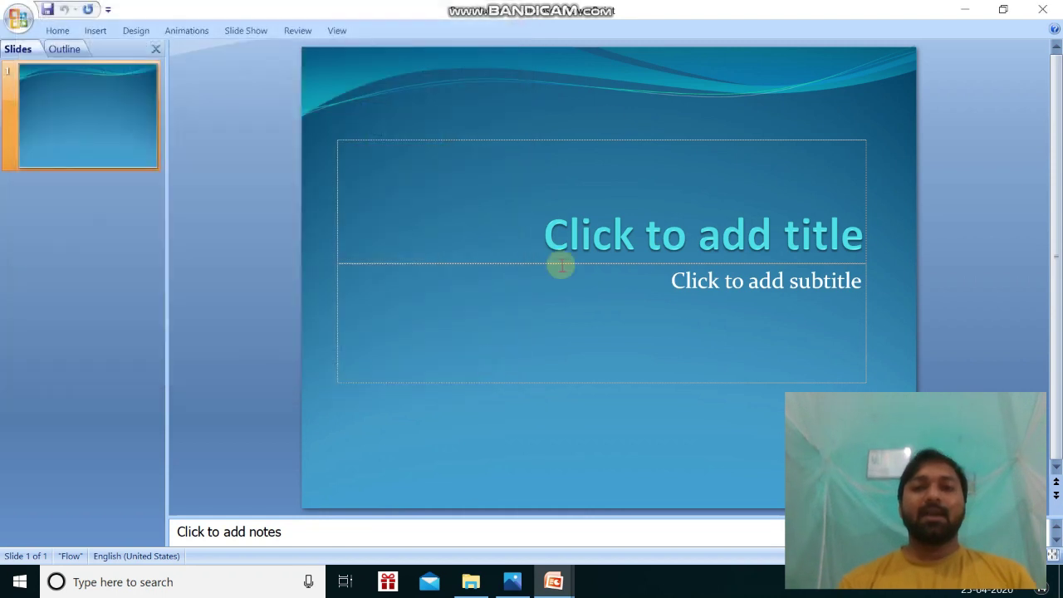
{"action": "left_click", "coordinate": [95, 32]}
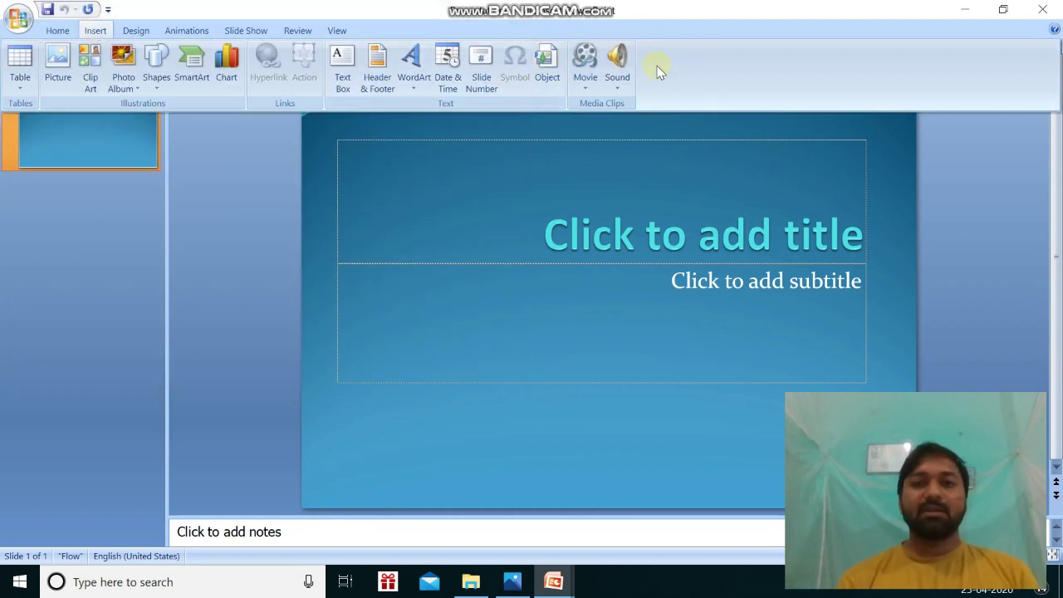
Insert the Claps Cheers clip sound set to play automatically, placing its icon left of the title.
{"action": "left_click", "coordinate": [619, 83]}
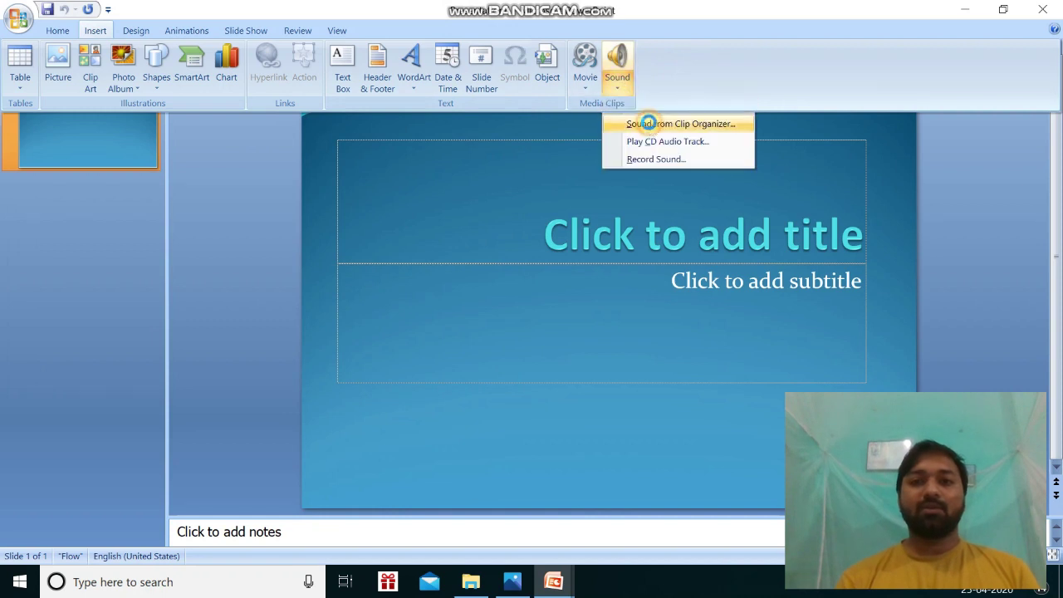
{"action": "left_click", "coordinate": [647, 123]}
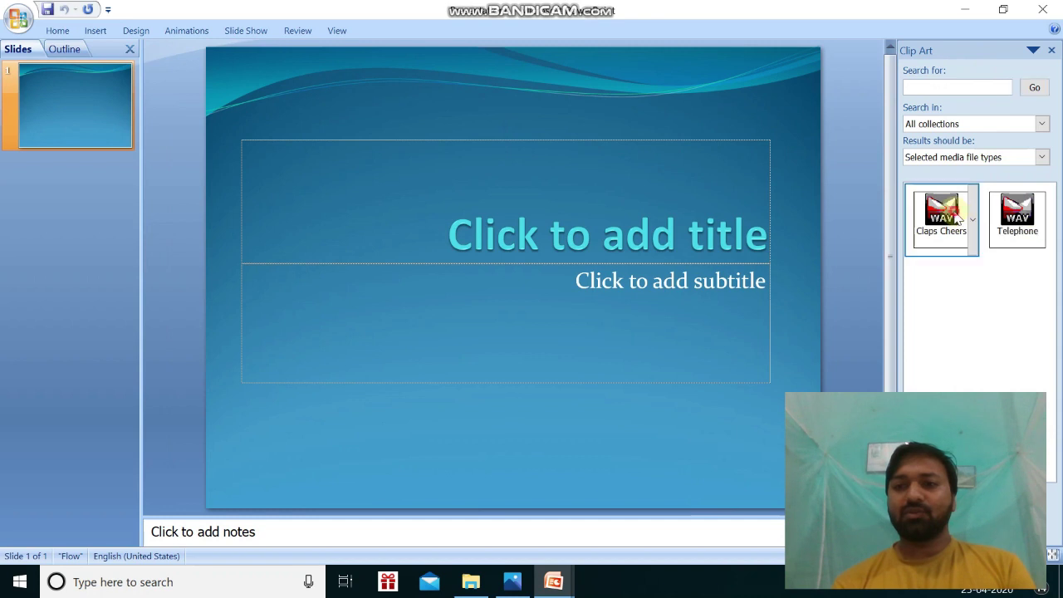
{"action": "left_click", "coordinate": [955, 217]}
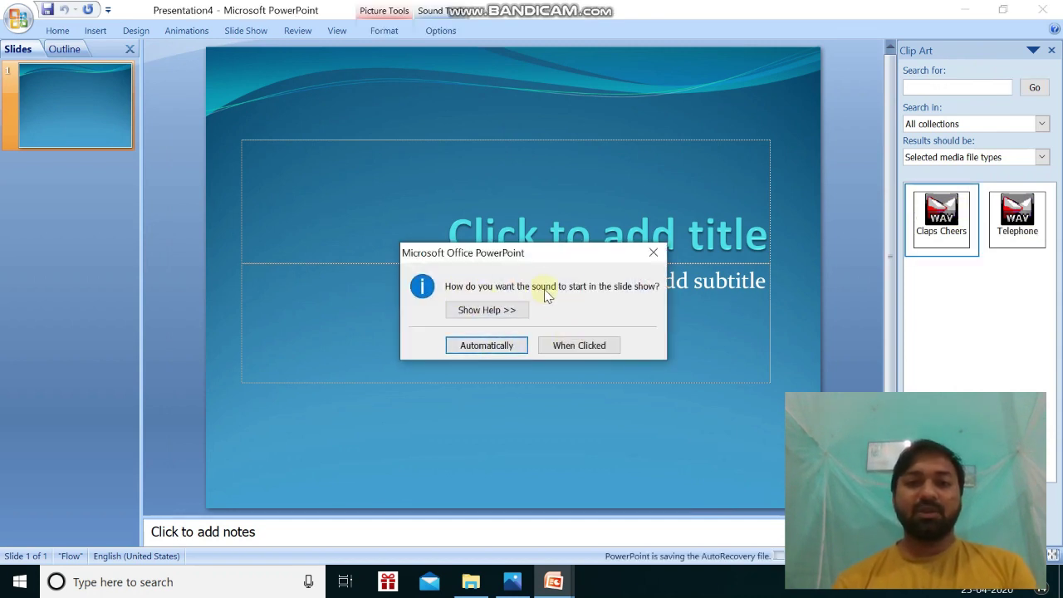
{"action": "left_click", "coordinate": [490, 346]}
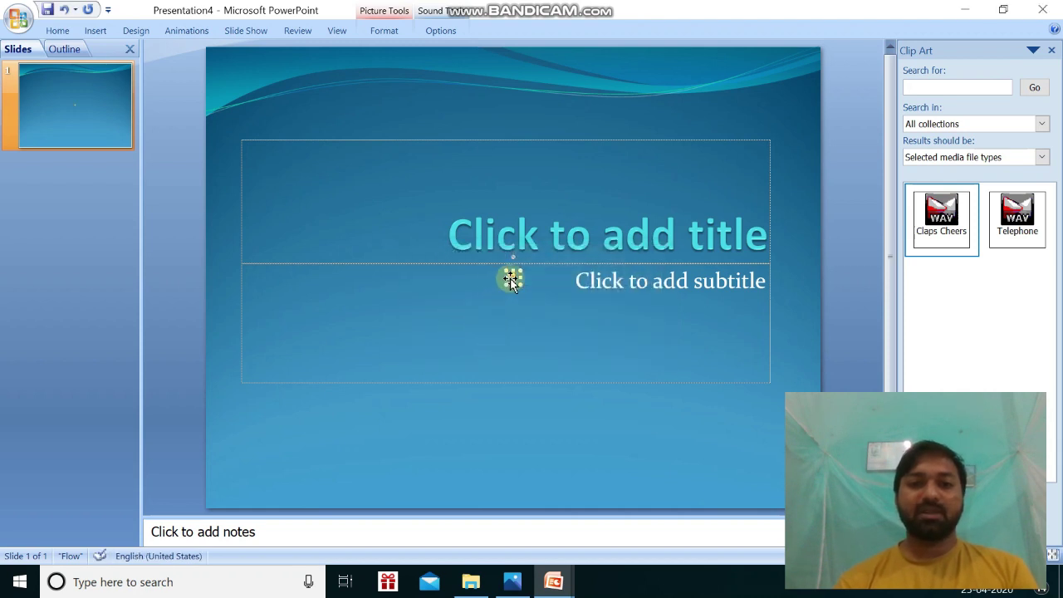
{"action": "left_click_drag", "start_coordinate": [510, 279], "coordinate": [431, 231]}
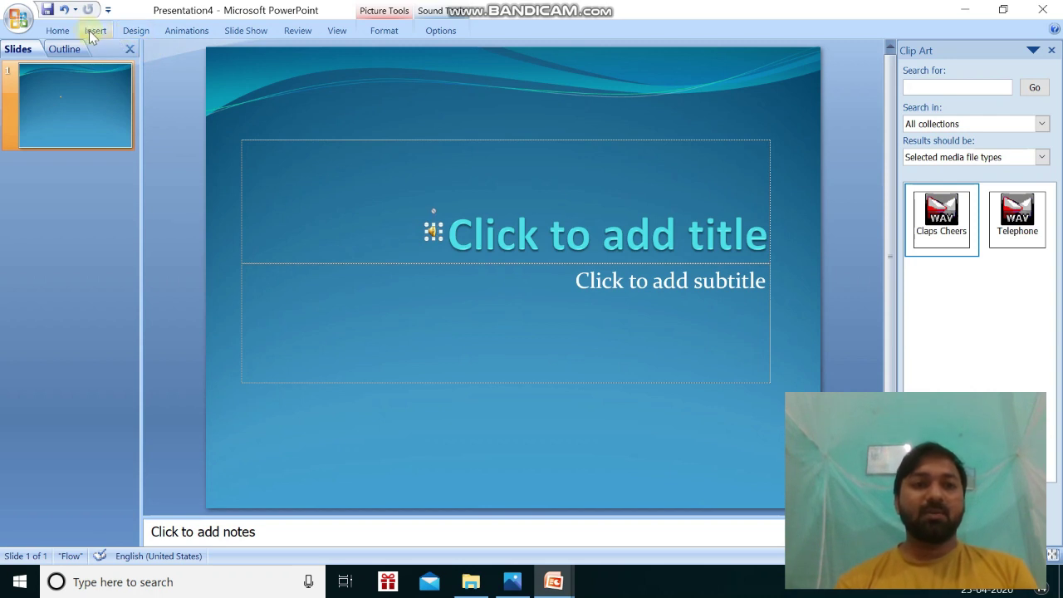
{"action": "left_click", "coordinate": [246, 30]}
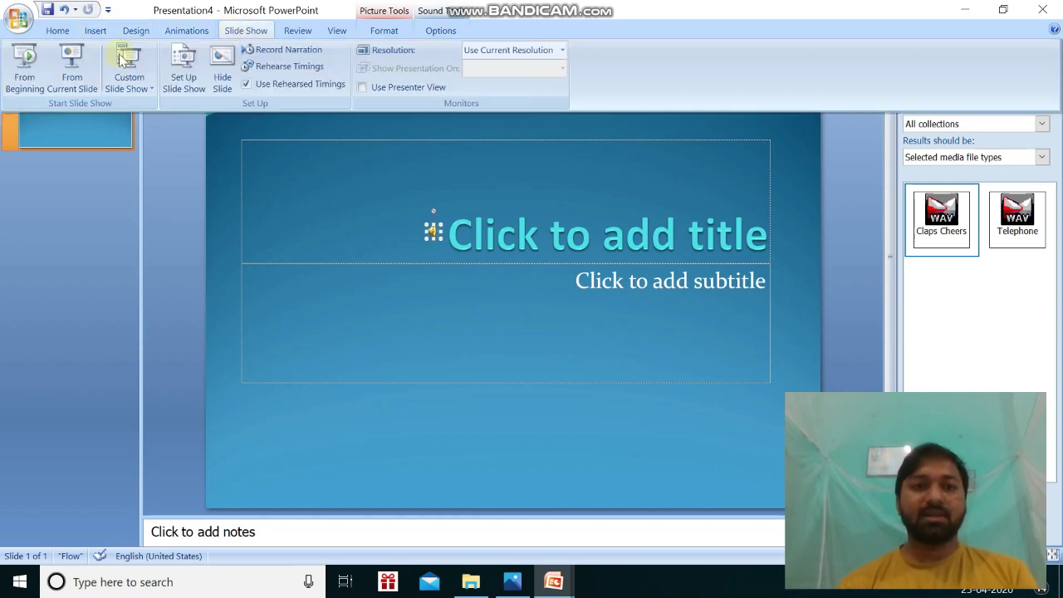
Play the one-slide show from the beginning with its Claps Cheers sound and exit at the end.
{"action": "left_click", "coordinate": [23, 85]}
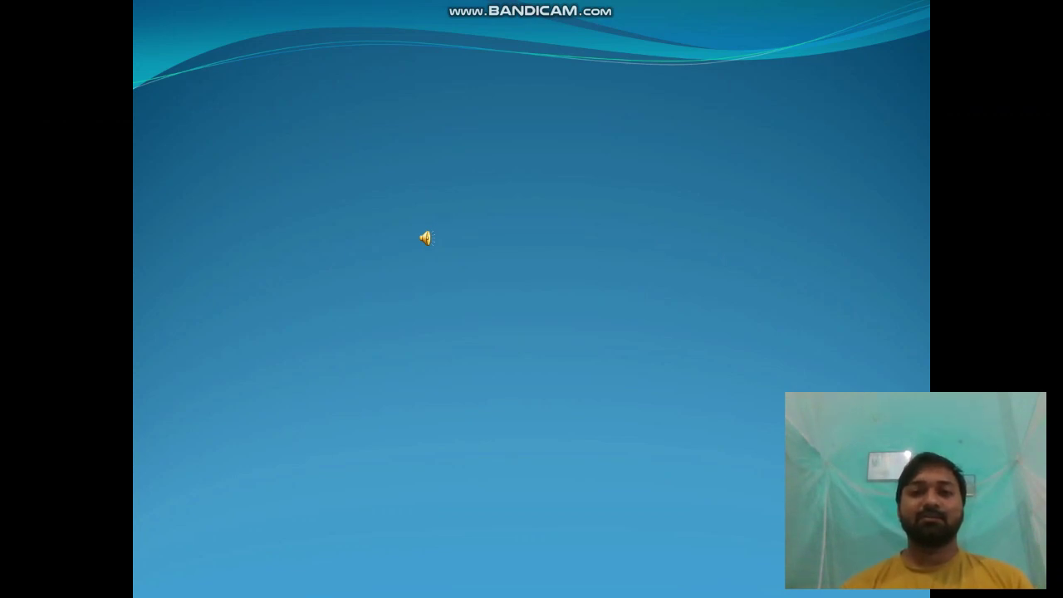
{"action": "key", "text": "Right"}
{"action": "left_click", "coordinate": [20, 80]}
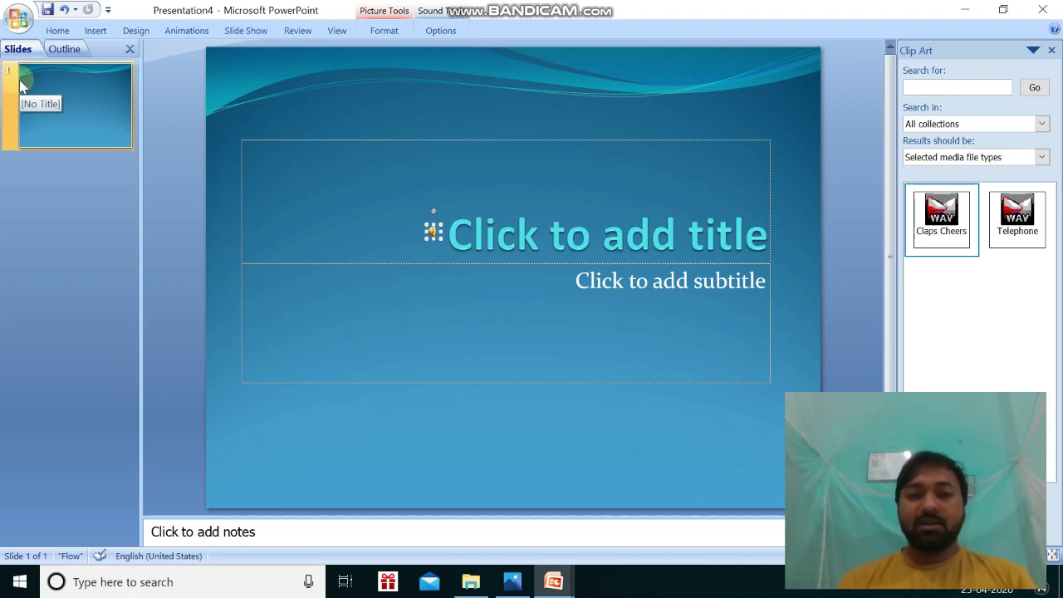
Select the only slide, then bring up the Photos textbook page on inserting music.
{"action": "left_click", "coordinate": [44, 347]}
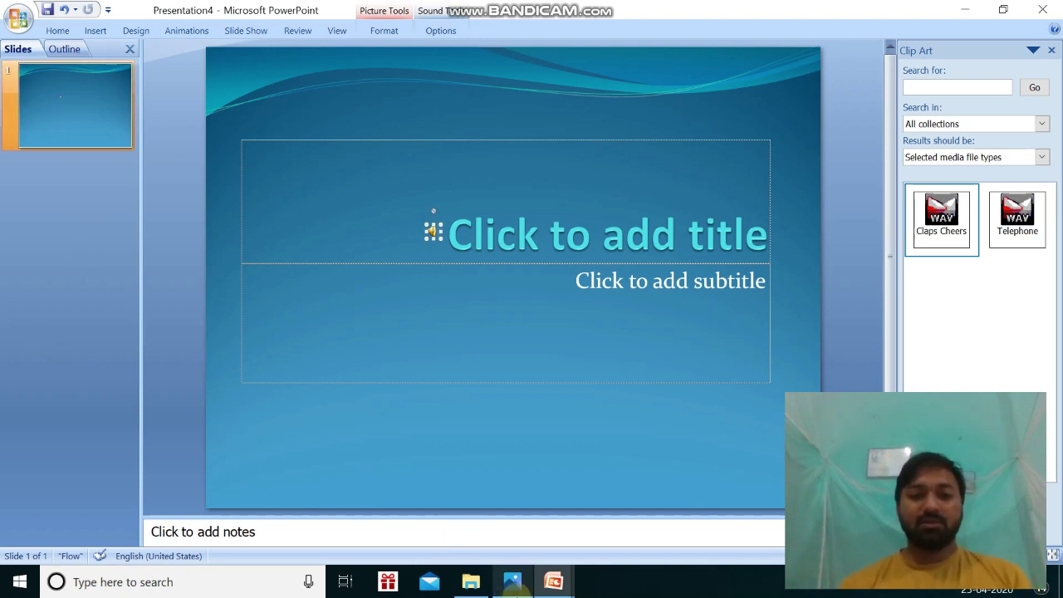
{"action": "mouse_move", "coordinate": [513, 581]}
{"action": "left_click", "coordinate": [556, 502]}
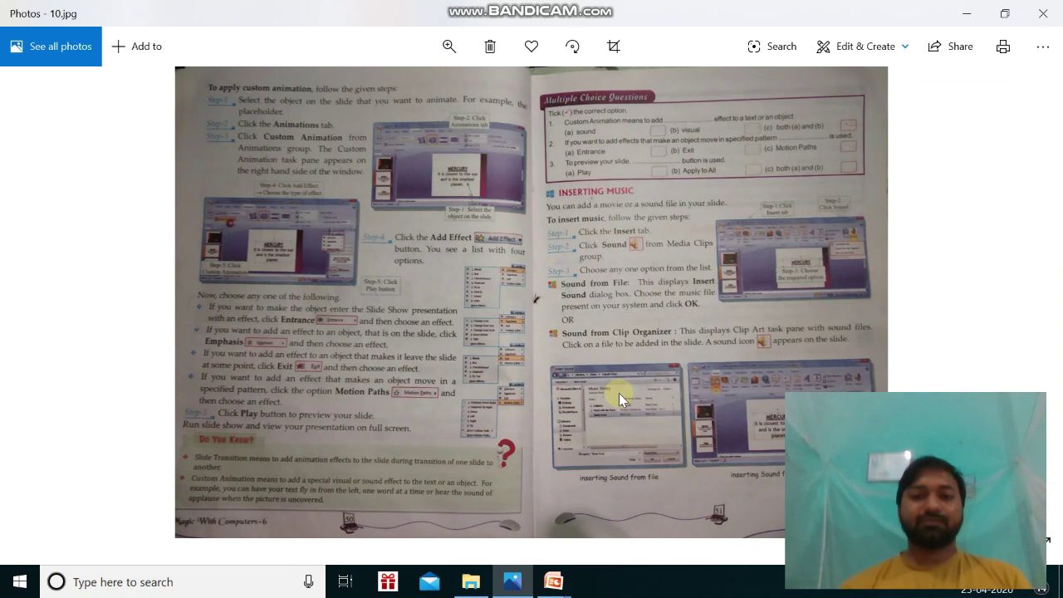